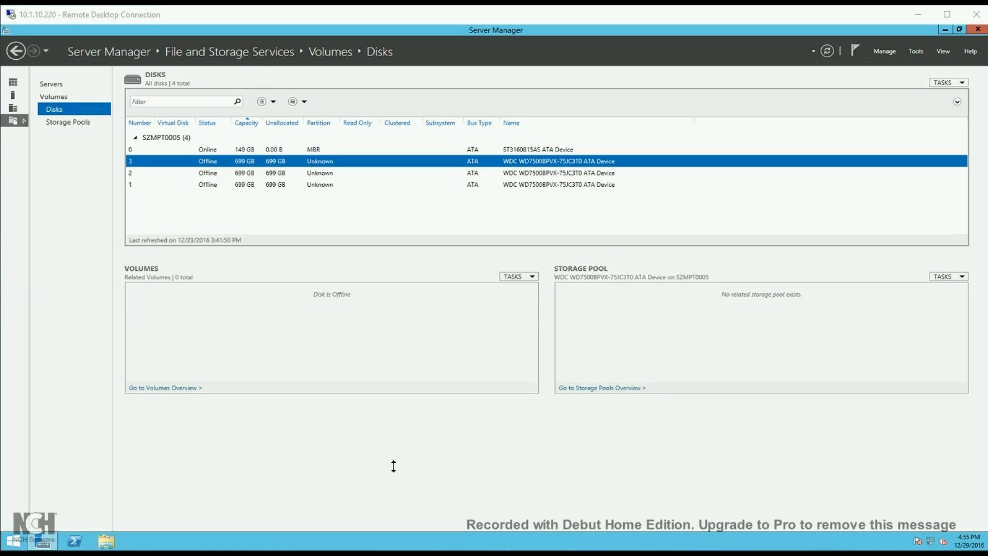
Check the server's existing drives under This PC in File Explorer, then close the window
{"action": "left_click", "coordinate": [106, 541]}
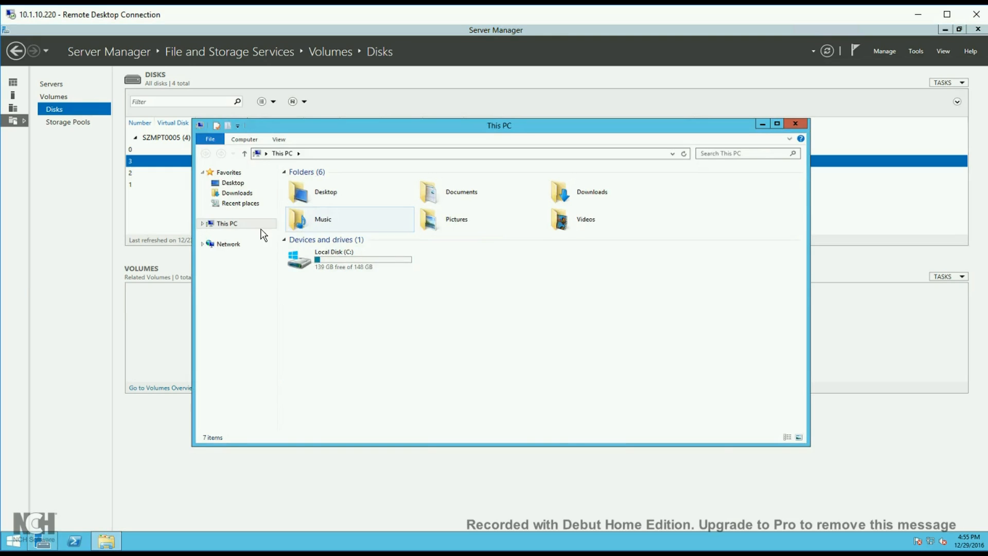
{"action": "left_click", "coordinate": [359, 254]}
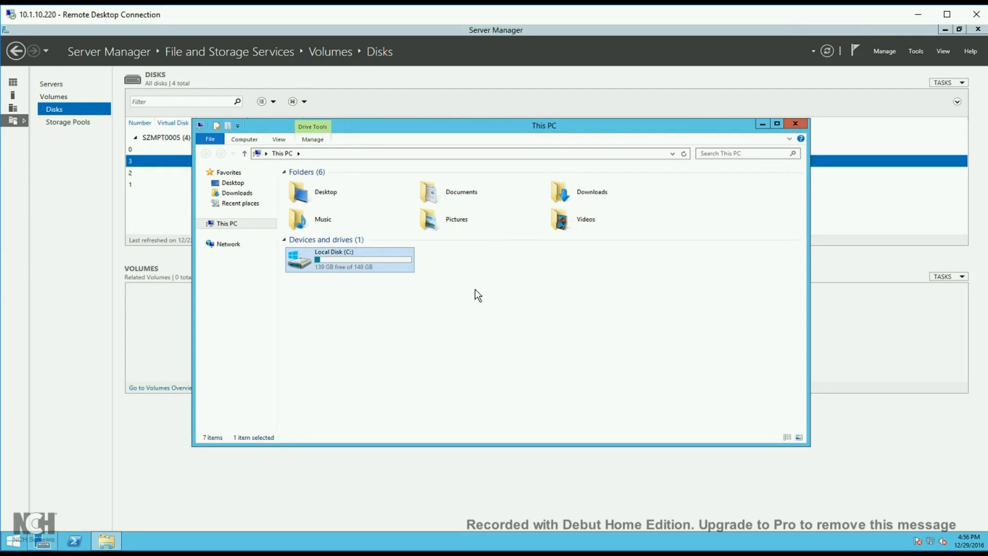
{"action": "left_click", "coordinate": [795, 124]}
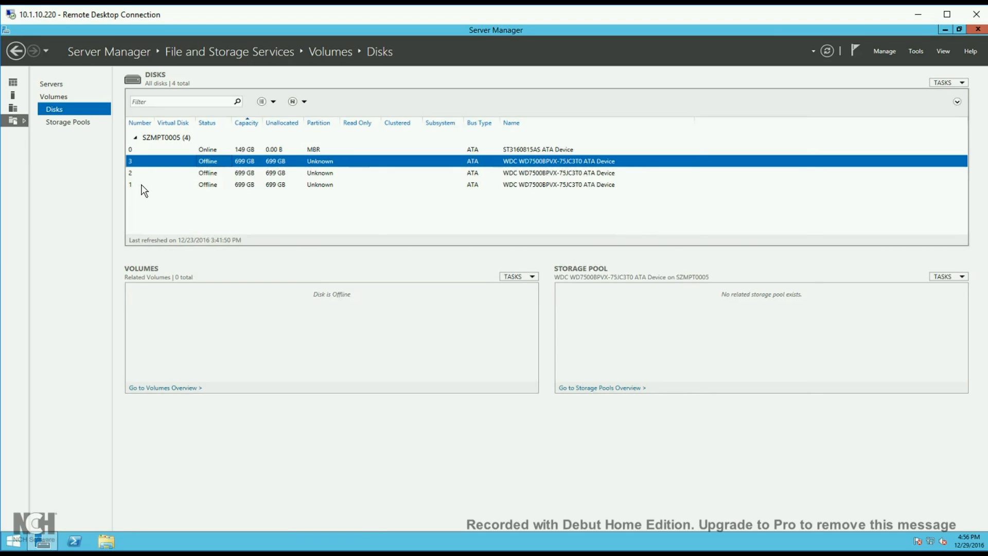
Start the New Volume Wizard for disk 1 and refresh the available disks on its server and disk page
{"action": "left_click", "coordinate": [207, 185]}
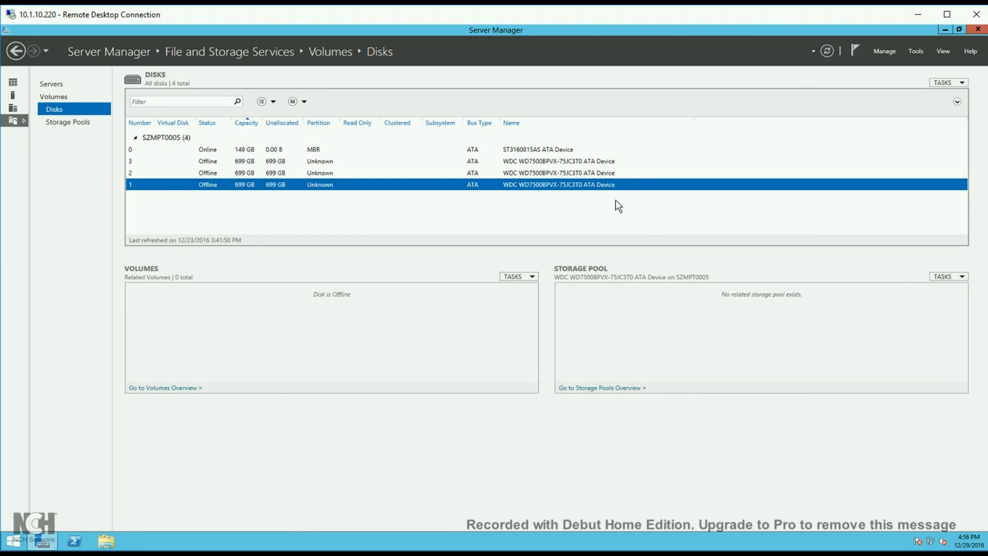
{"action": "left_click", "coordinate": [946, 84]}
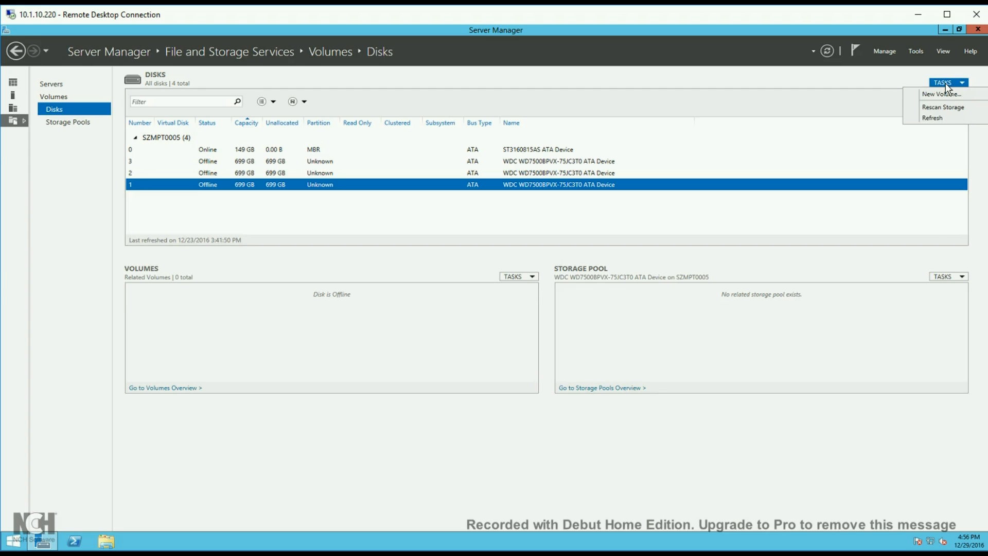
{"action": "left_click", "coordinate": [942, 98]}
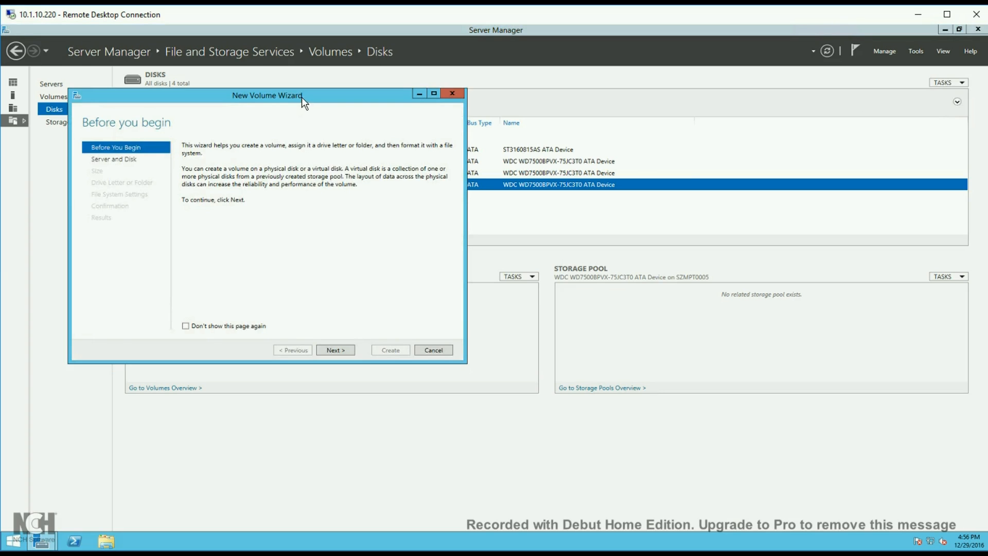
{"action": "left_click_drag", "start_coordinate": [302, 96], "coordinate": [532, 119]}
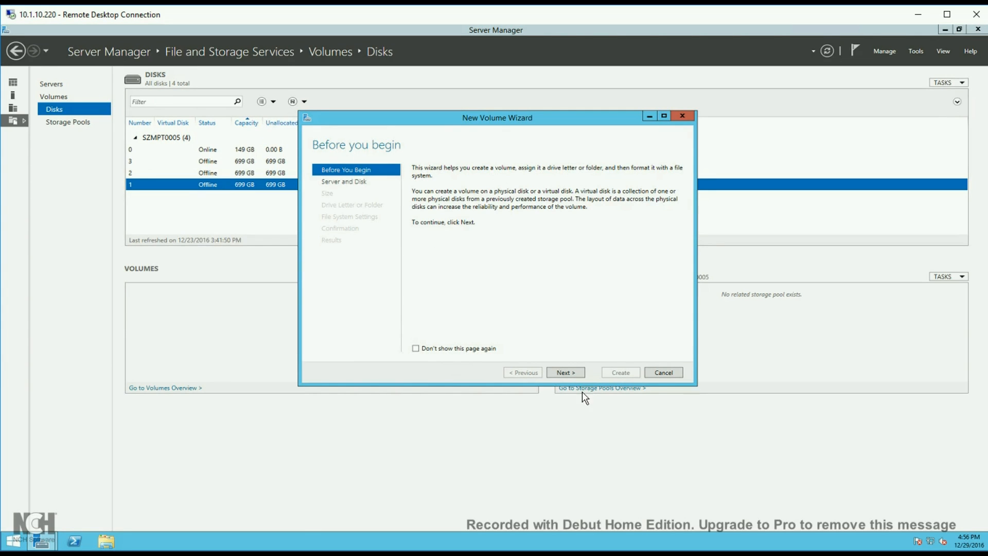
{"action": "left_click", "coordinate": [559, 374]}
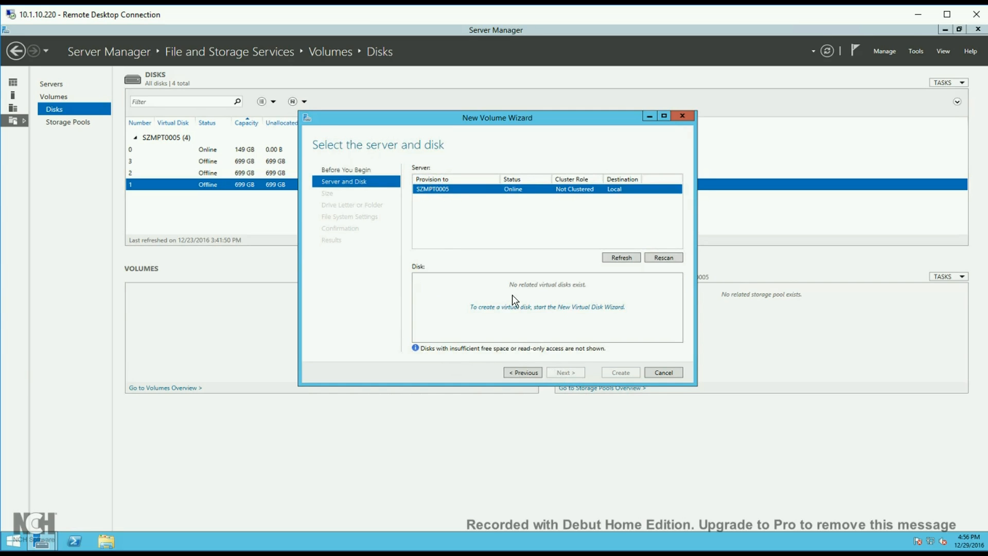
{"action": "left_click", "coordinate": [619, 258]}
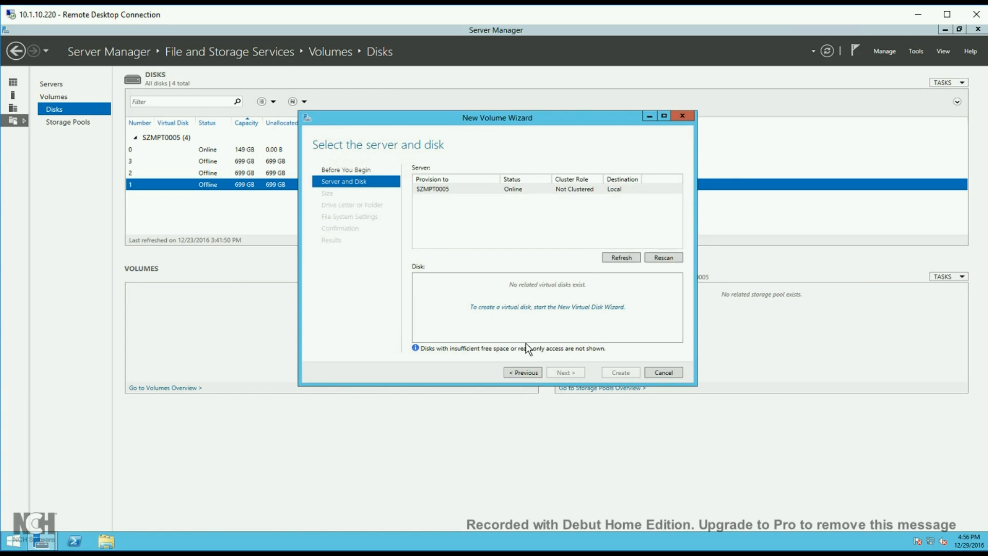
Bring disk 1 online, accepting the data loss warning, and check the drives in File Explorer
{"action": "left_click", "coordinate": [213, 185]}
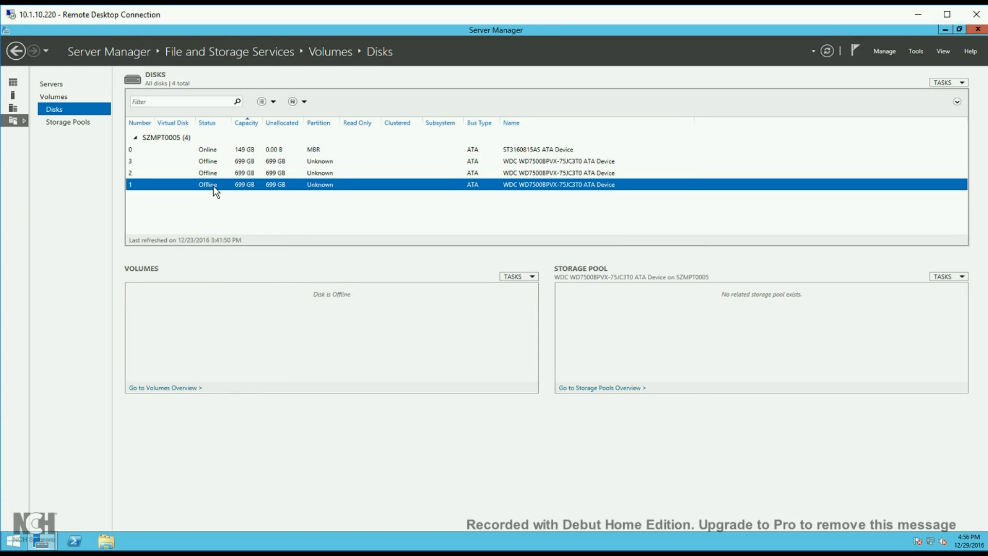
{"action": "right_click", "coordinate": [213, 185]}
{"action": "left_click", "coordinate": [235, 204]}
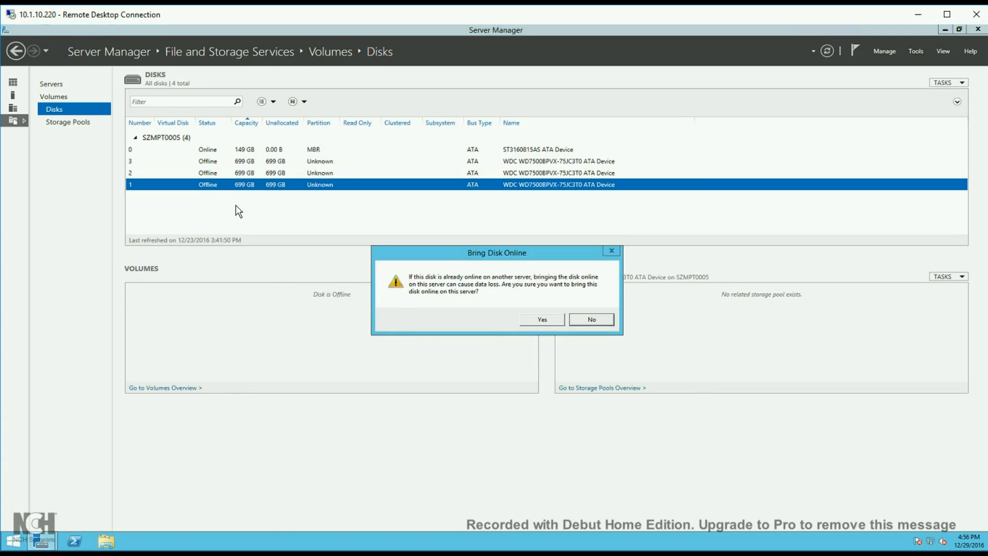
{"action": "left_click", "coordinate": [541, 319]}
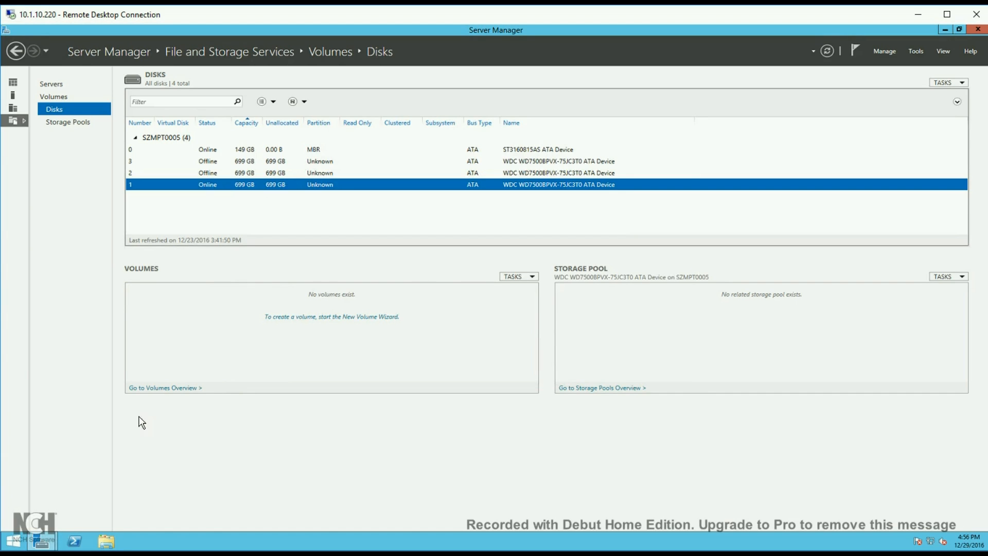
{"action": "left_click", "coordinate": [109, 544]}
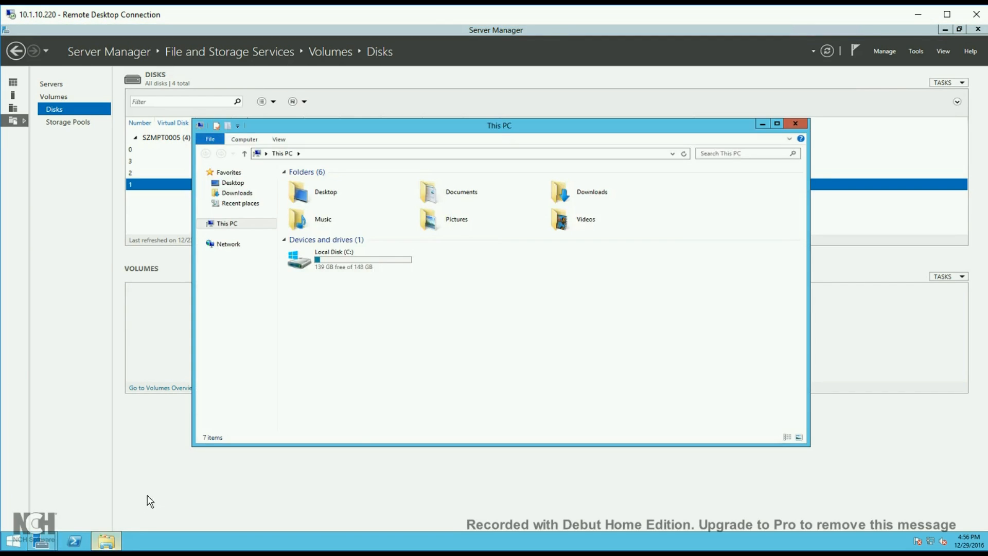
{"action": "left_click", "coordinate": [795, 123]}
Return to the New Volume Wizard, refresh the disk list and choose Disk 1, accepting its initialization as a GPT disk
{"action": "mouse_move", "coordinate": [53, 547]}
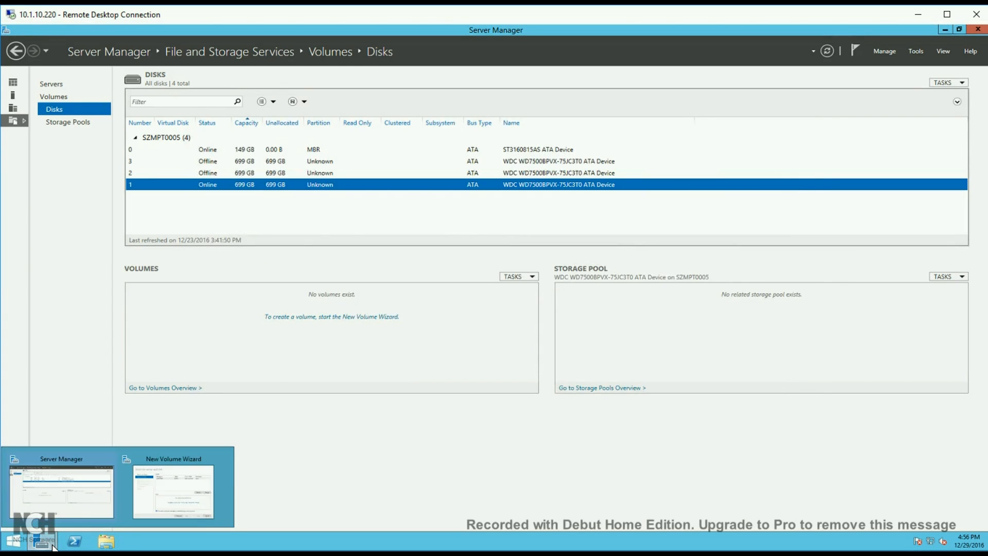
{"action": "left_click", "coordinate": [173, 509]}
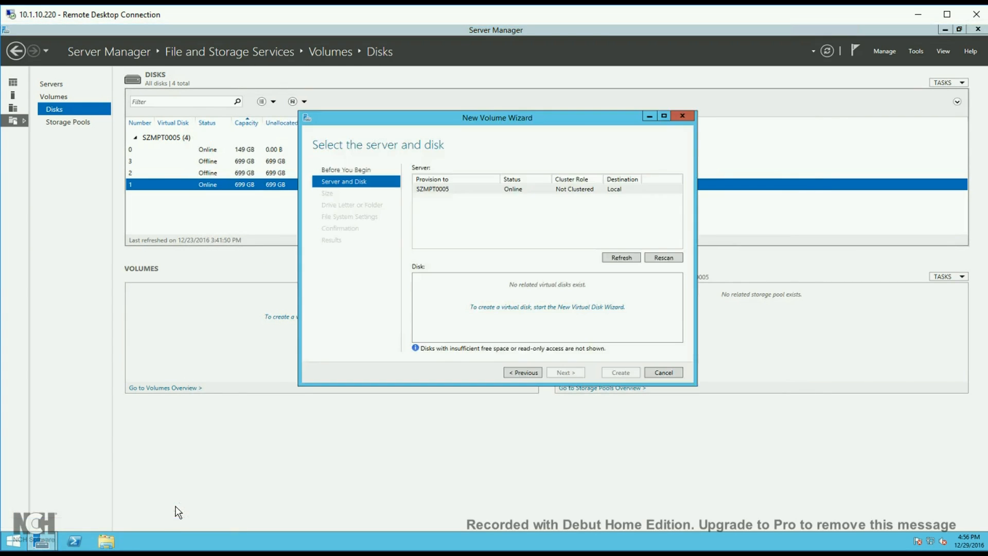
{"action": "left_click", "coordinate": [621, 257]}
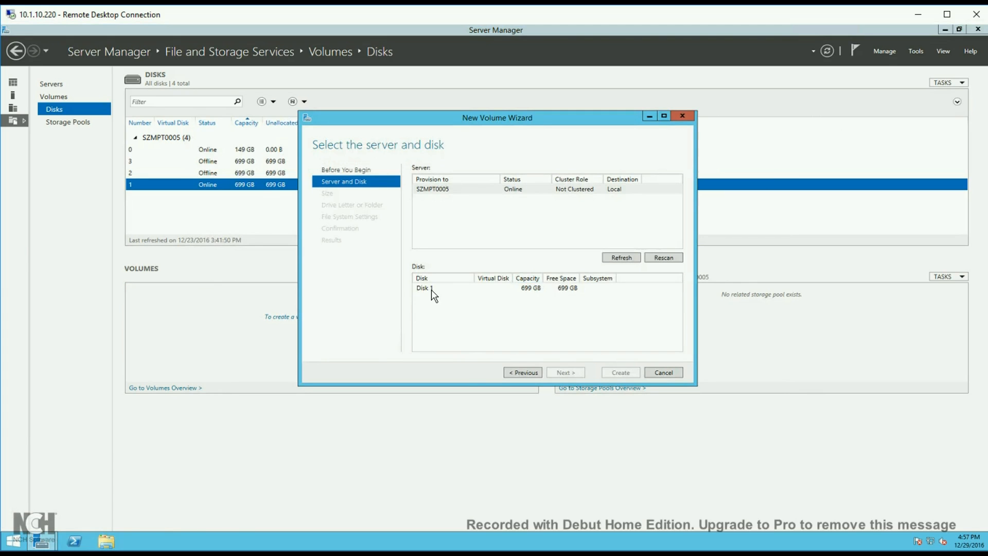
{"action": "left_click", "coordinate": [431, 289]}
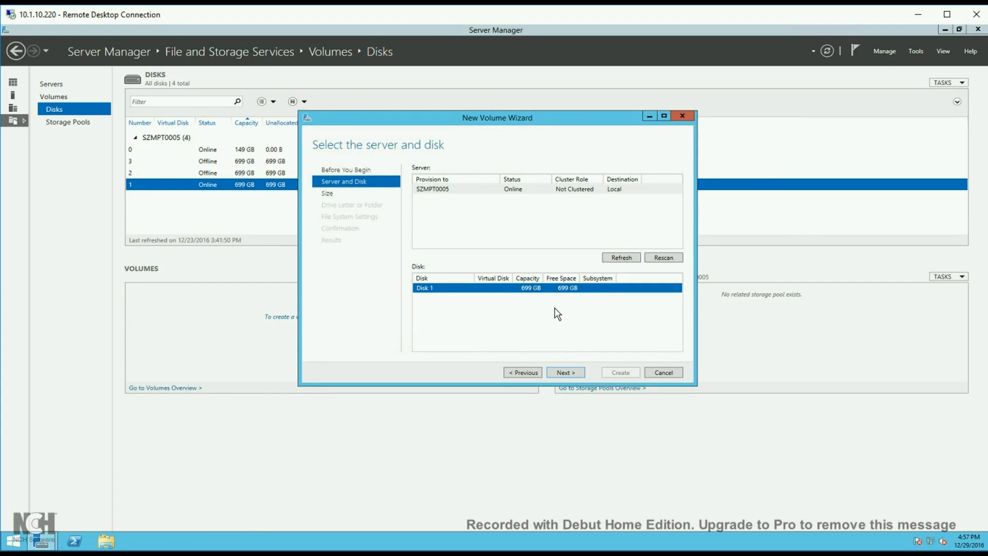
{"action": "left_click", "coordinate": [560, 373]}
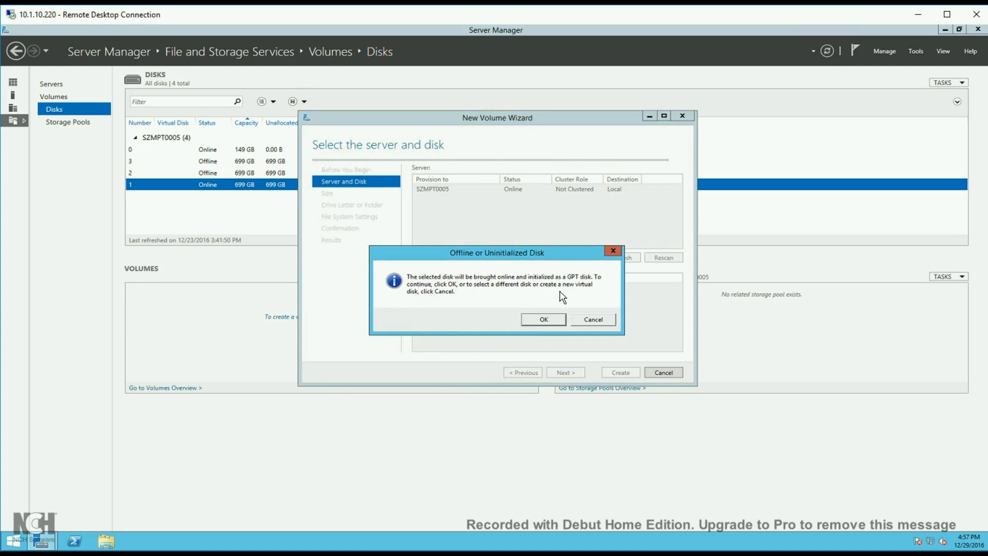
{"action": "left_click", "coordinate": [545, 320]}
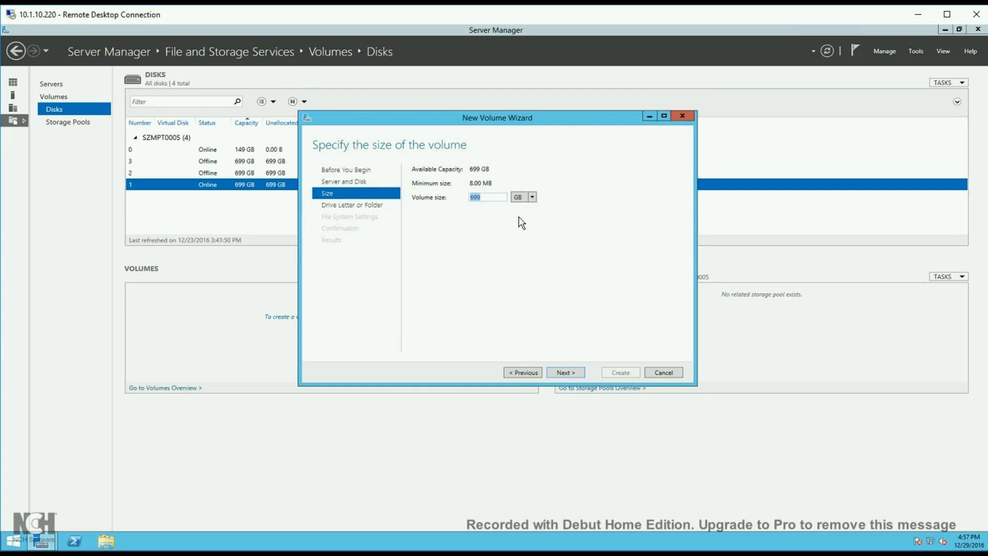
Set the new volume's size to 10 GB and accept drive letter D
{"action": "type", "text": "10"}
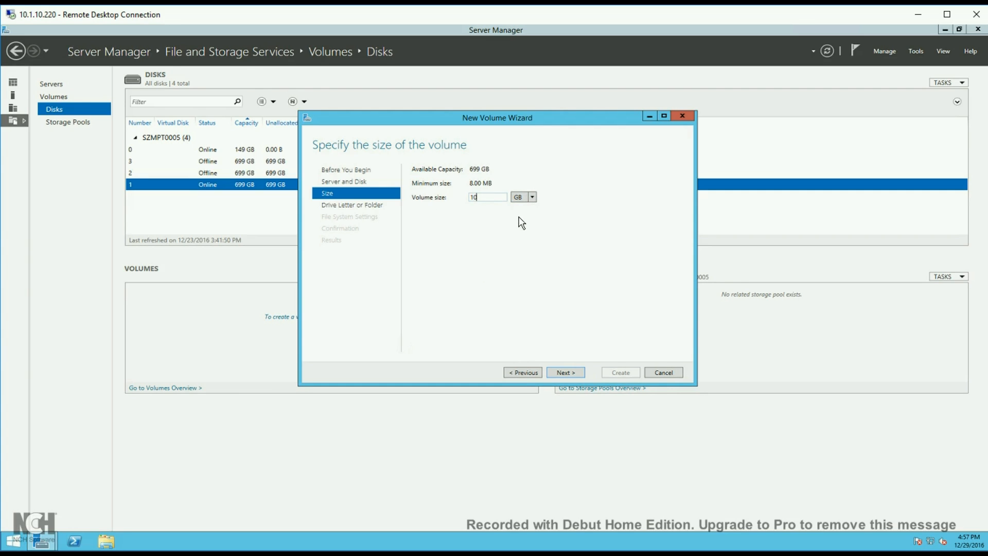
{"action": "left_click", "coordinate": [556, 372]}
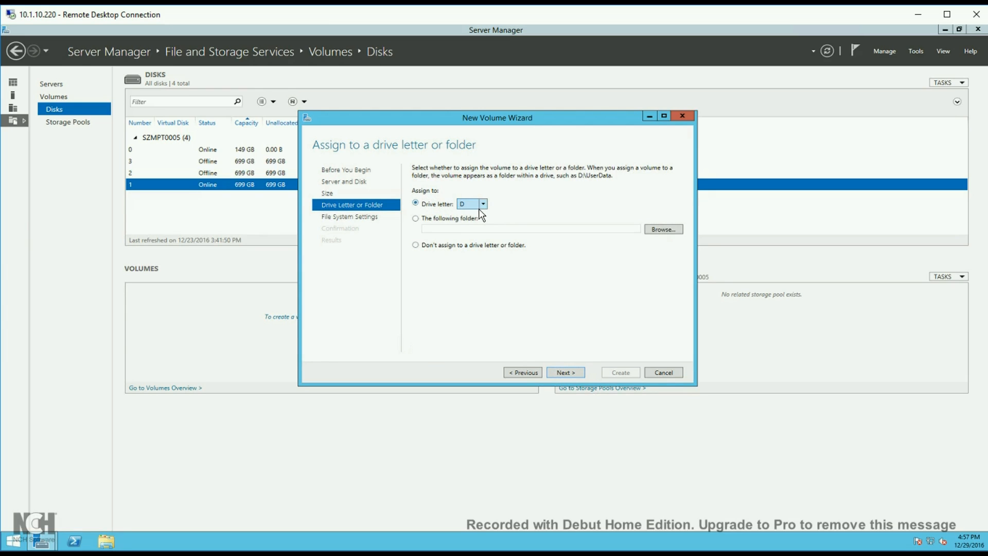
{"action": "left_click", "coordinate": [569, 375]}
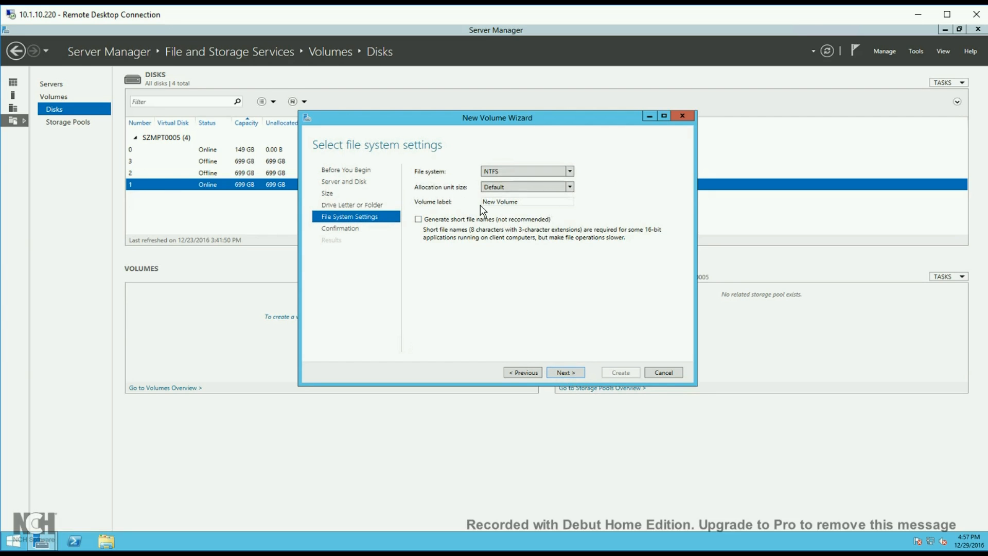
Label the volume "Data Folder" with the NTFS file system, create it and close the wizard
{"action": "left_click_drag", "start_coordinate": [527, 204], "coordinate": [478, 201]}
{"action": "type", "text": "Data Folder"}
{"action": "left_click", "coordinate": [567, 372]}
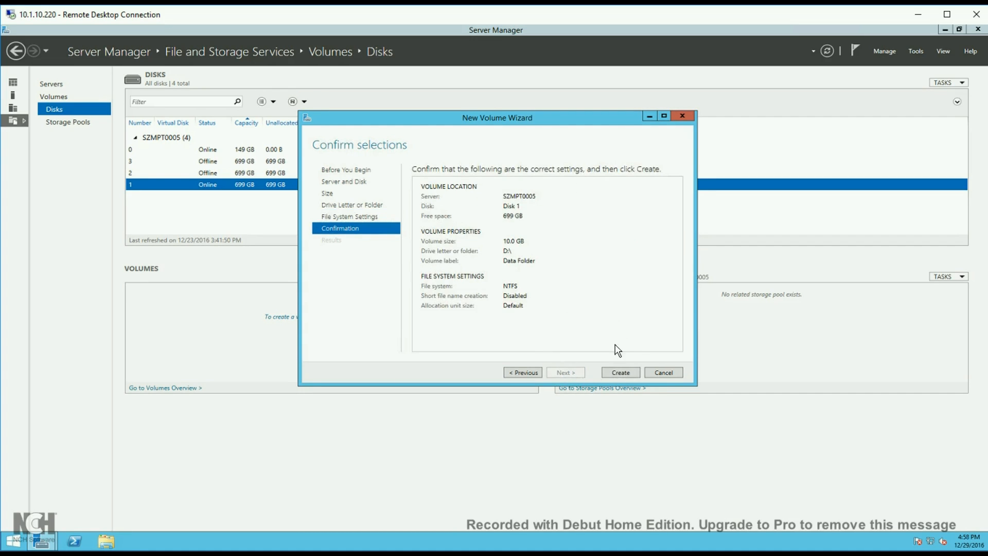
{"action": "left_click", "coordinate": [613, 372]}
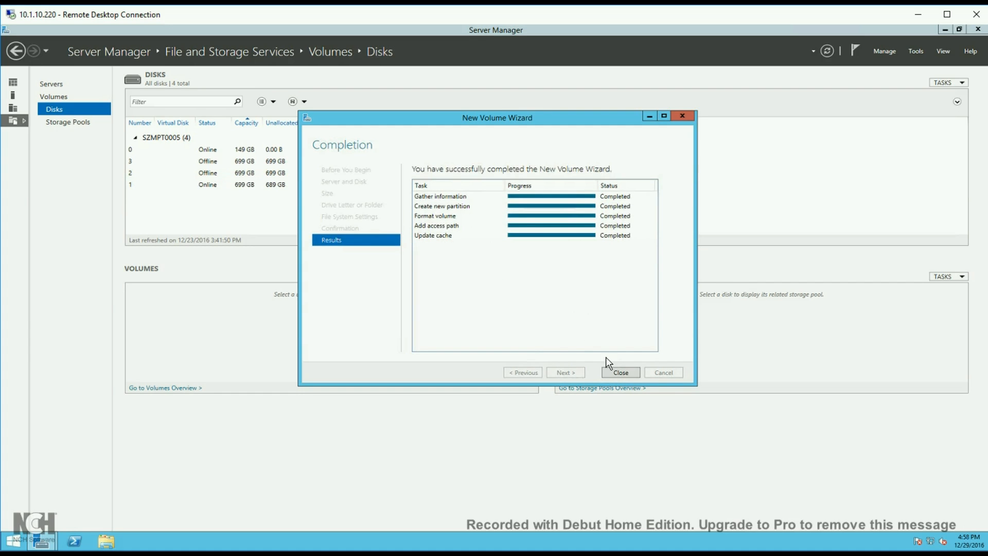
{"action": "left_click", "coordinate": [620, 372]}
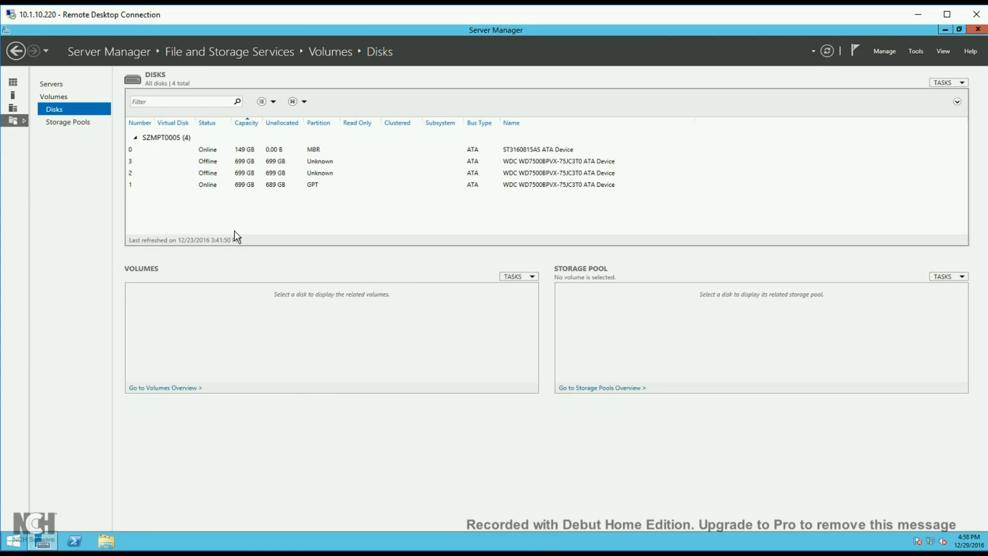
Check the new volume on disk 1 in the volumes list and as Data Folder (D:) in File Explorer
{"action": "left_click", "coordinate": [216, 185]}
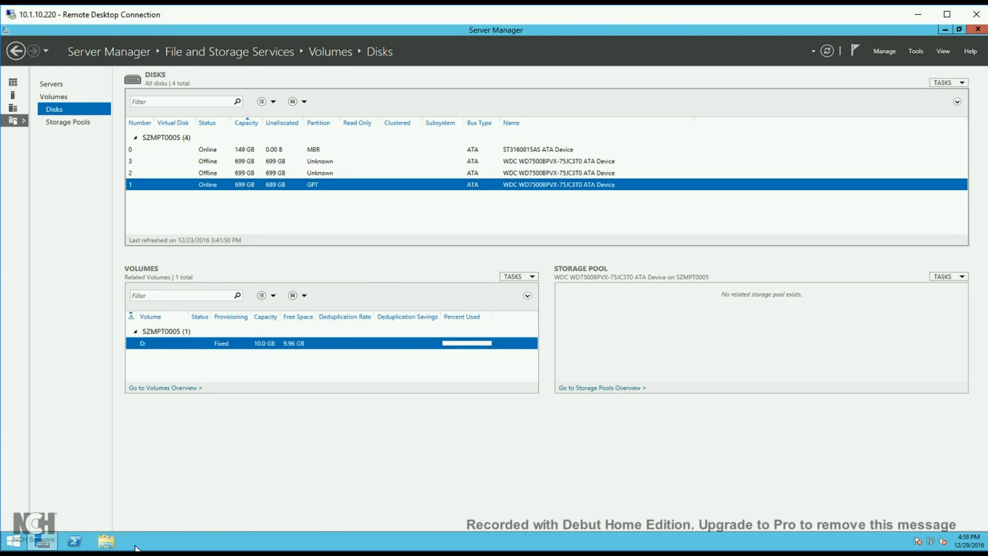
{"action": "left_click", "coordinate": [106, 540]}
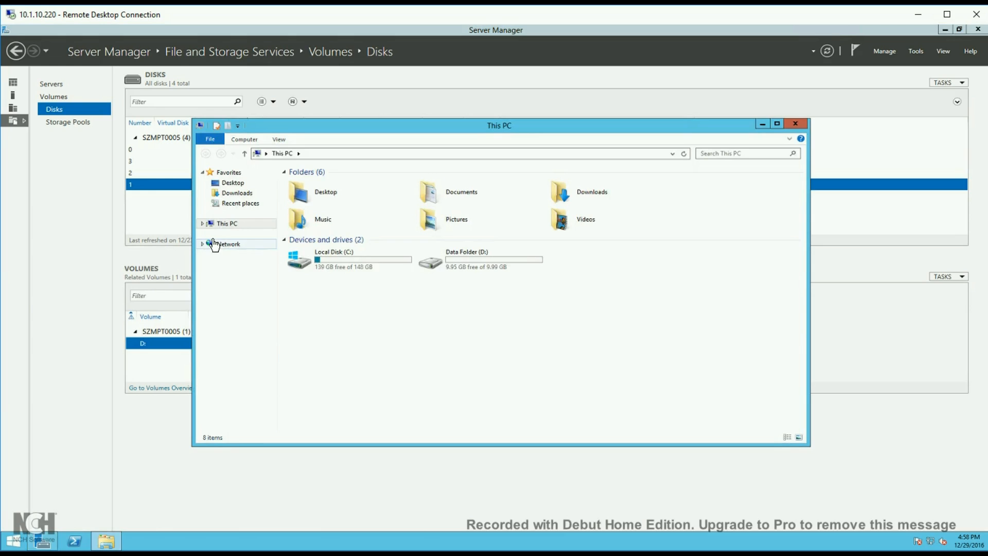
{"action": "left_click", "coordinate": [488, 272]}
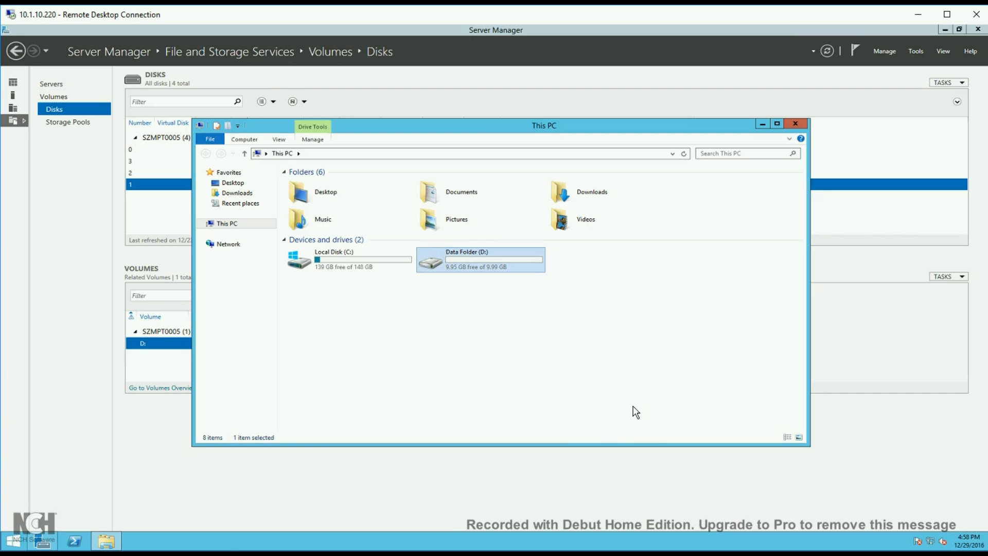
{"action": "left_click", "coordinate": [794, 124]}
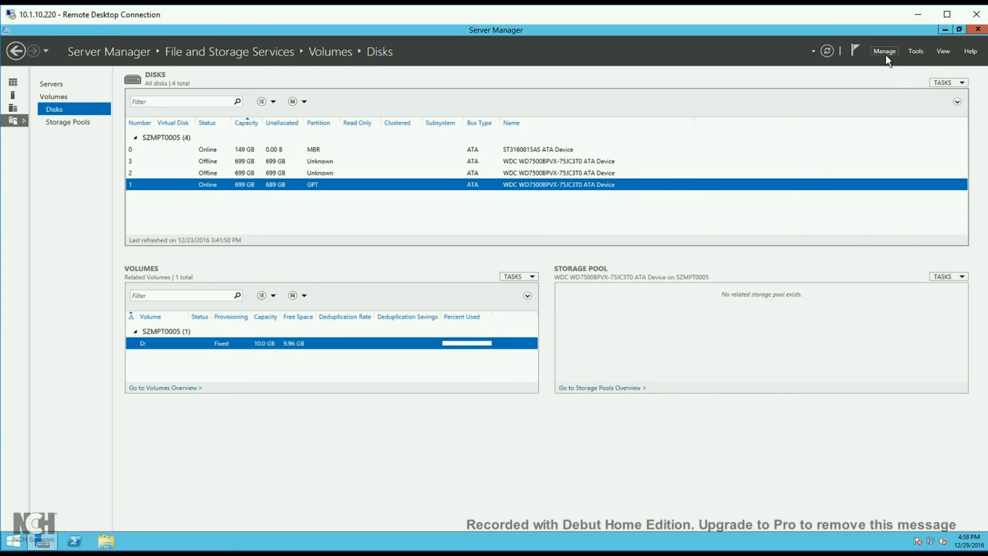
Open Disk Management in Computer Management, enlarged to show all disks, and select Disk 2's unallocated space
{"action": "left_click", "coordinate": [915, 52]}
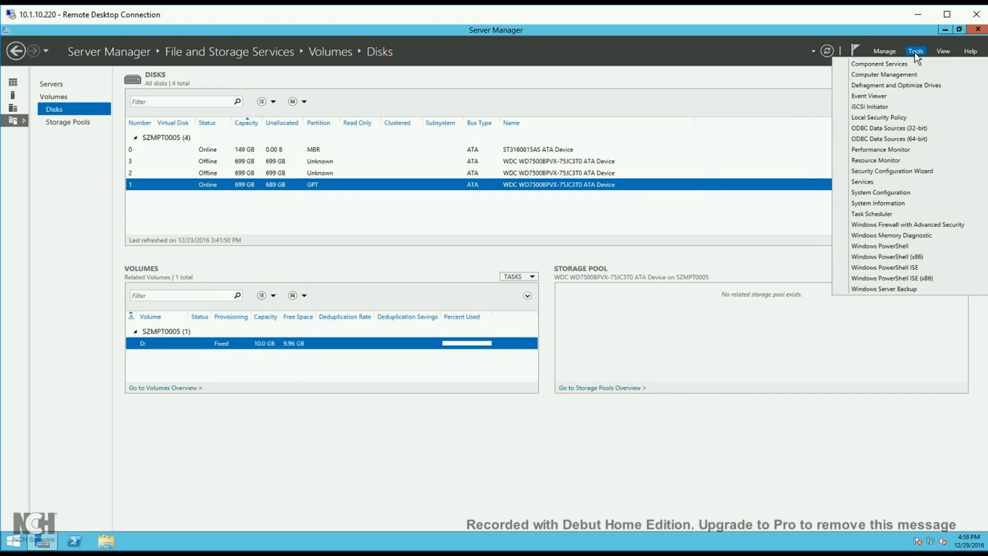
{"action": "left_click", "coordinate": [900, 73]}
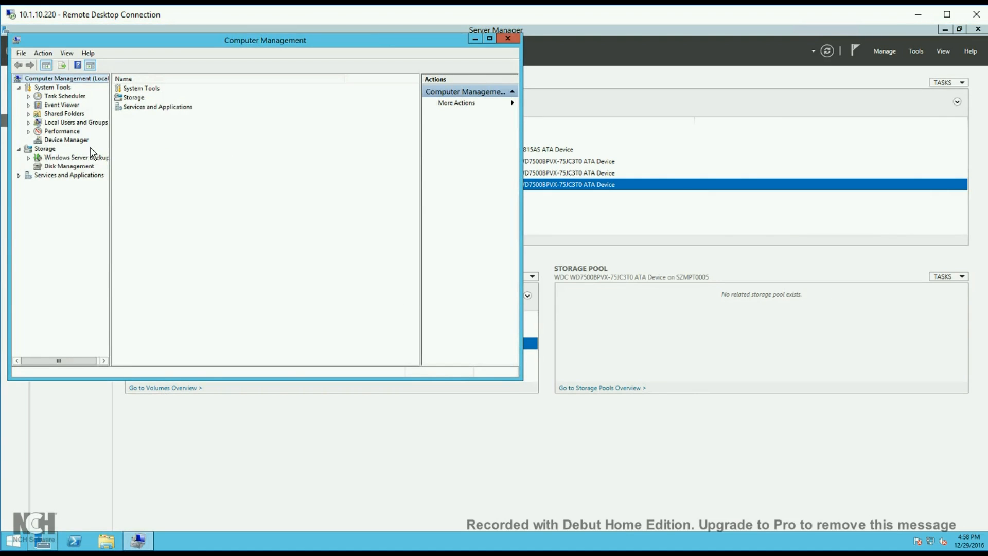
{"action": "left_click", "coordinate": [80, 168]}
{"action": "left_click_drag", "start_coordinate": [249, 47], "coordinate": [327, 57]}
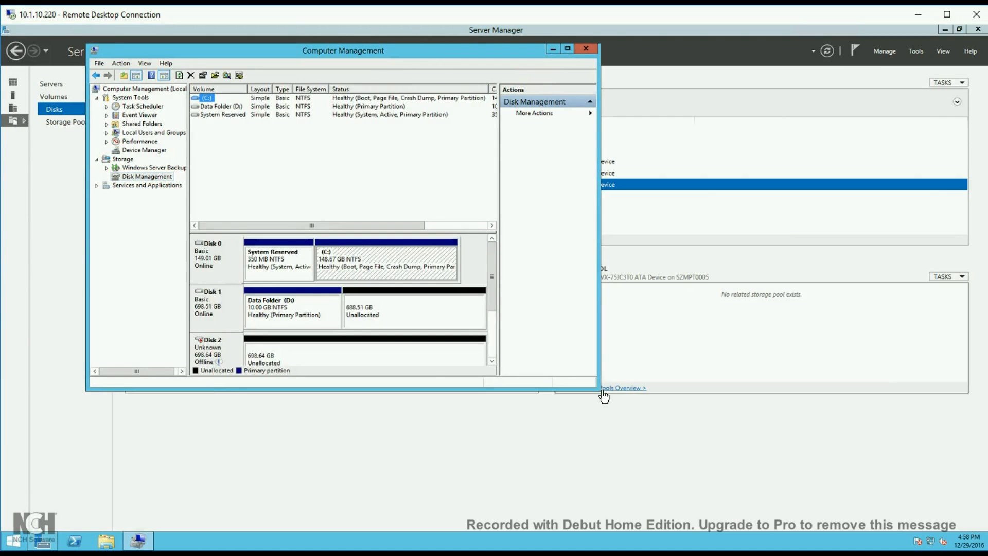
{"action": "left_click_drag", "start_coordinate": [599, 391], "coordinate": [694, 516]}
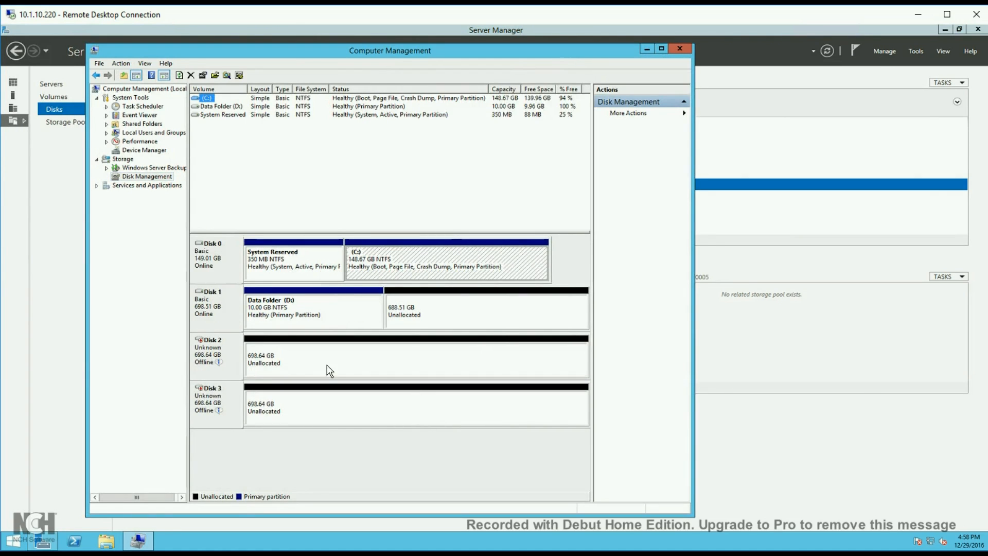
{"action": "left_click_drag", "start_coordinate": [356, 232], "coordinate": [365, 183]}
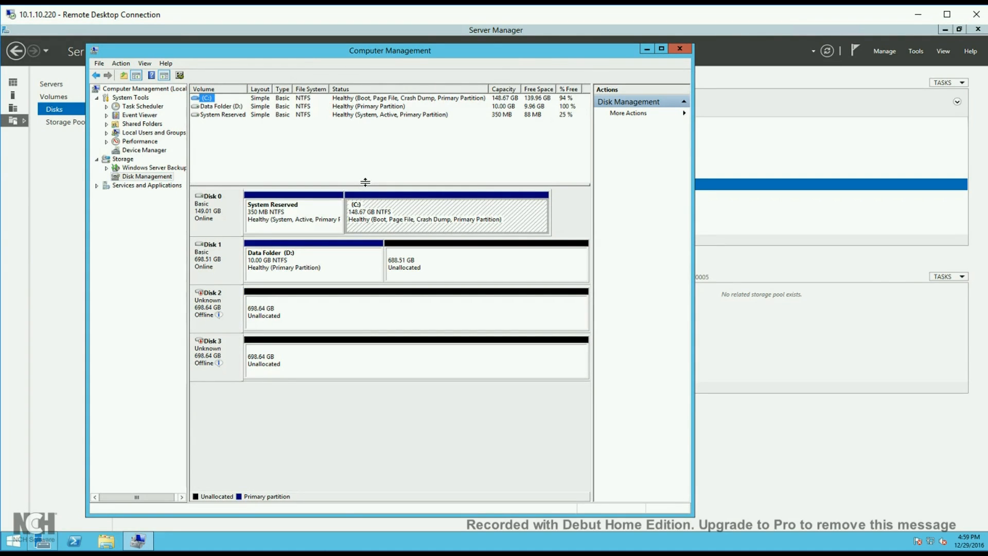
{"action": "left_click", "coordinate": [286, 316]}
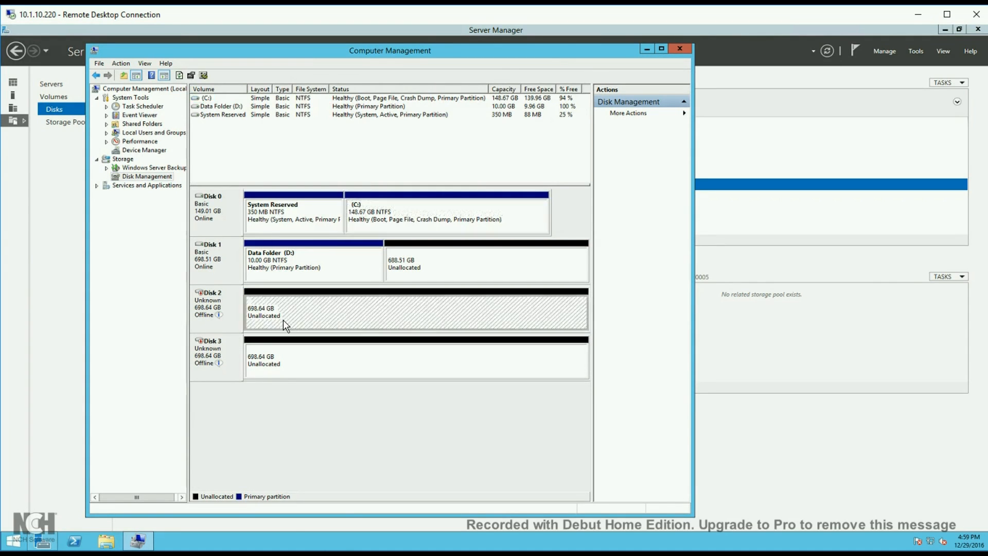
Move the Computer Management window aside and bring Disk 2 online
{"action": "left_click", "coordinate": [281, 373]}
{"action": "left_click_drag", "start_coordinate": [291, 51], "coordinate": [583, 36]}
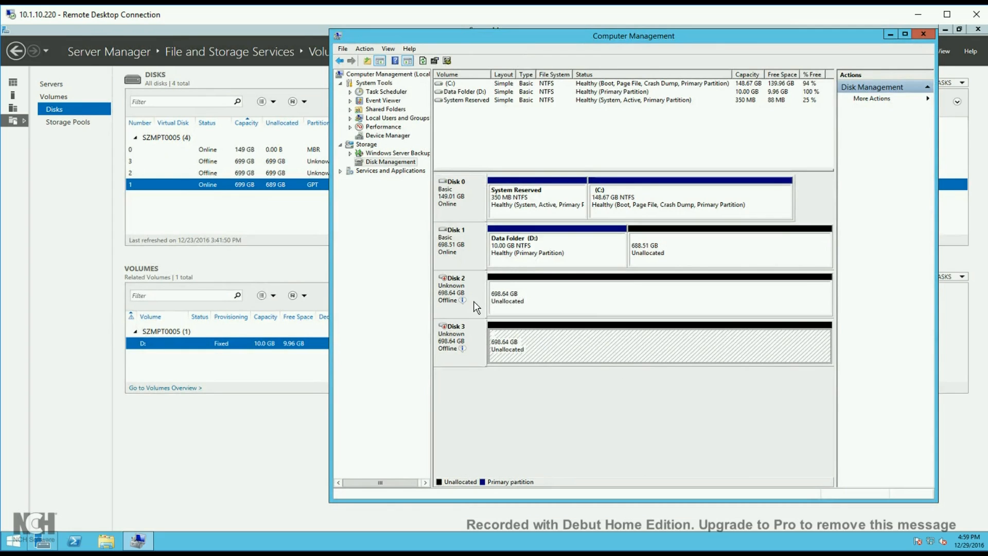
{"action": "left_click", "coordinate": [513, 301]}
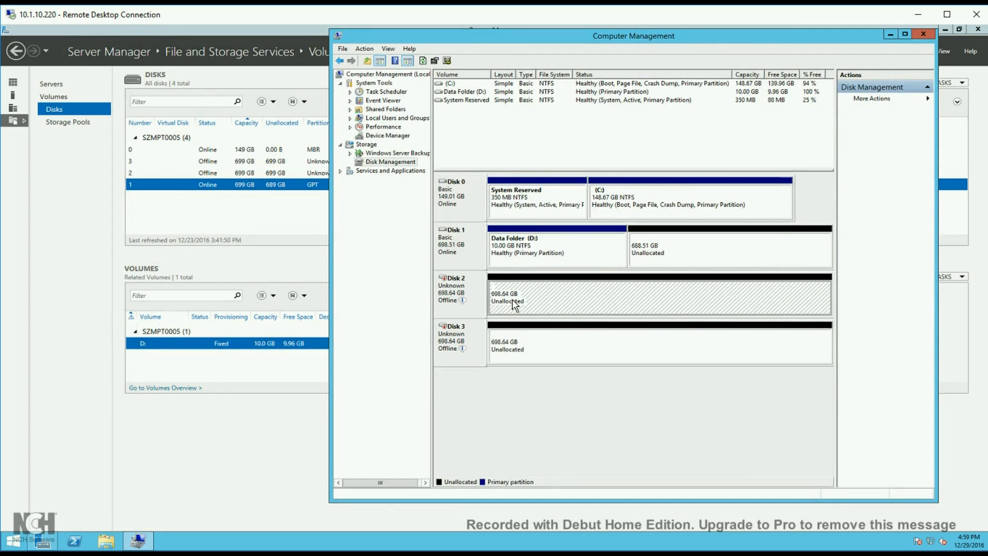
{"action": "right_click", "coordinate": [513, 303]}
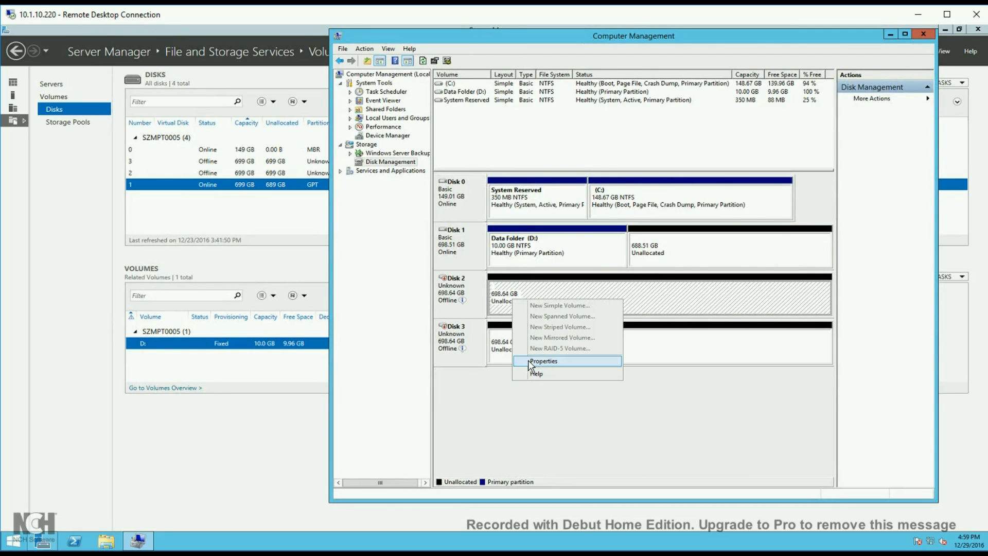
{"action": "left_click", "coordinate": [453, 301]}
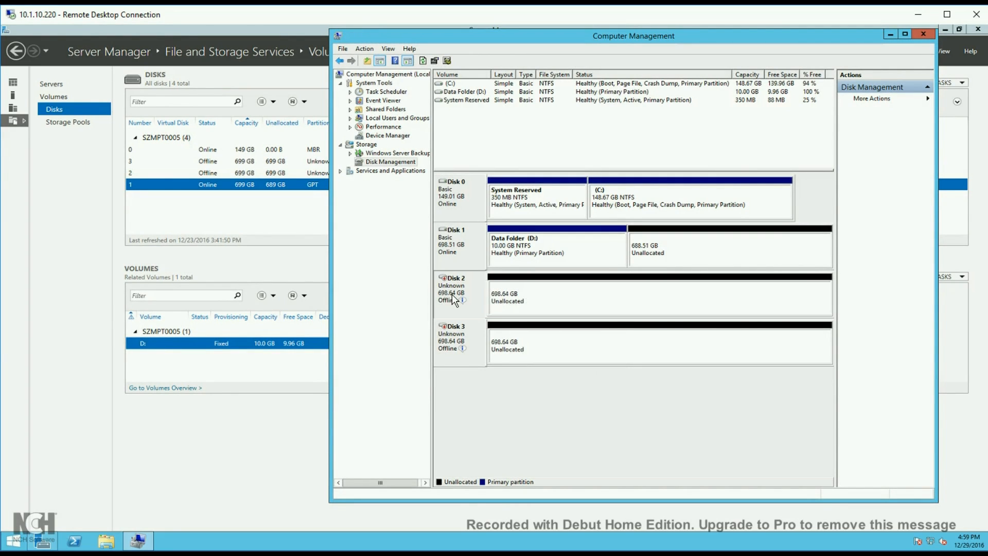
{"action": "right_click", "coordinate": [453, 300]}
{"action": "left_click", "coordinate": [469, 301]}
Initialize Disk 2 with the GPT (GUID Partition Table) partition style
{"action": "right_click", "coordinate": [508, 304]}
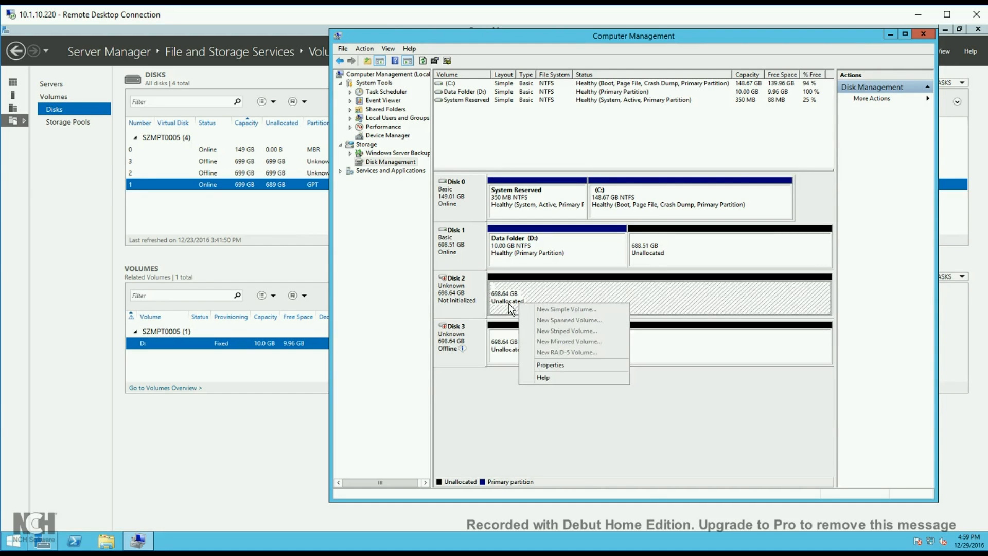
{"action": "left_click", "coordinate": [492, 307]}
{"action": "right_click", "coordinate": [497, 303]}
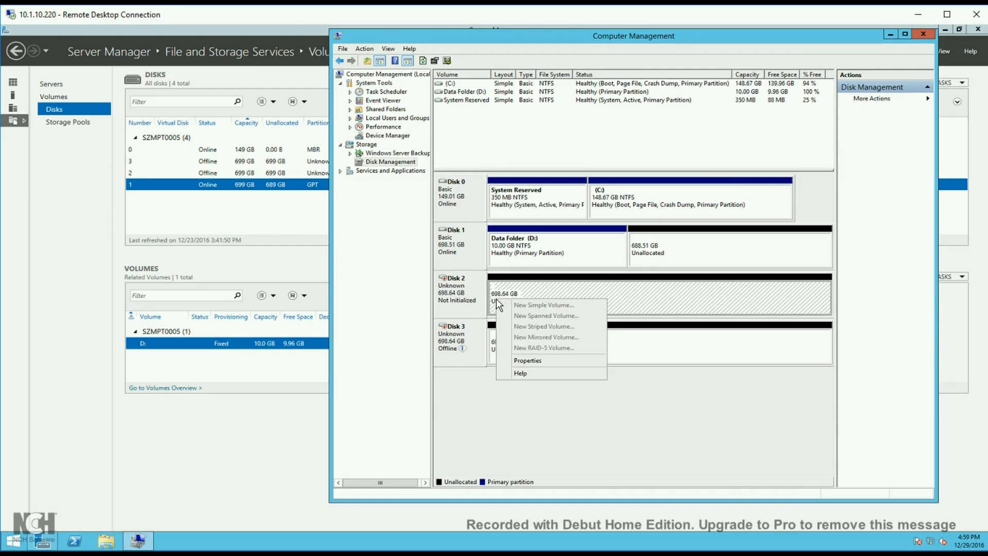
{"action": "left_click", "coordinate": [458, 301]}
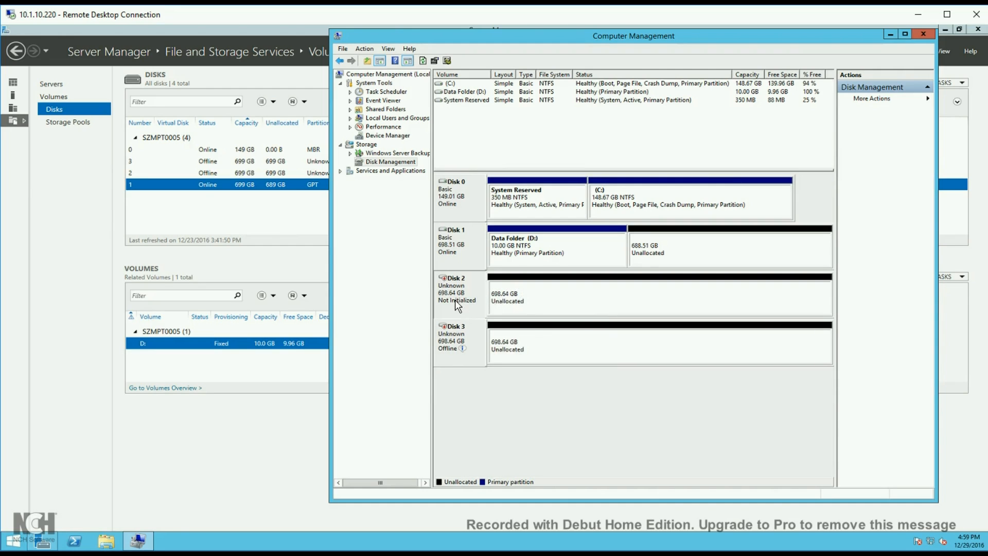
{"action": "right_click", "coordinate": [455, 299]}
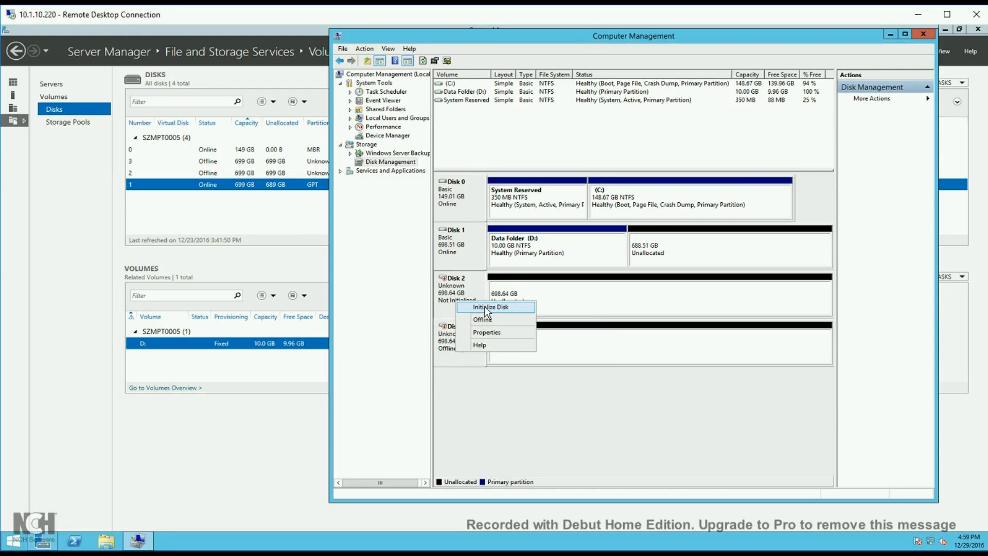
{"action": "left_click", "coordinate": [476, 305]}
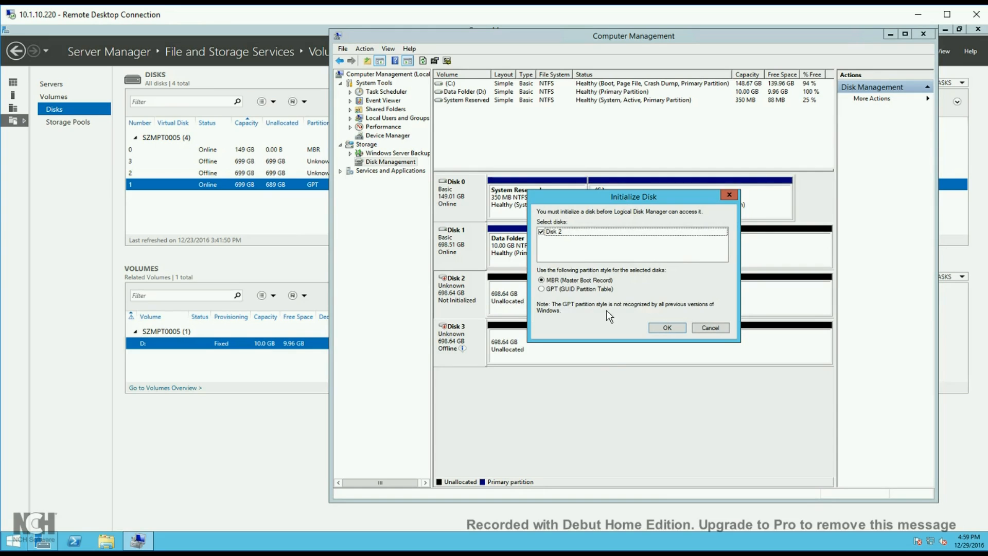
{"action": "left_click", "coordinate": [580, 288]}
{"action": "left_click", "coordinate": [668, 328]}
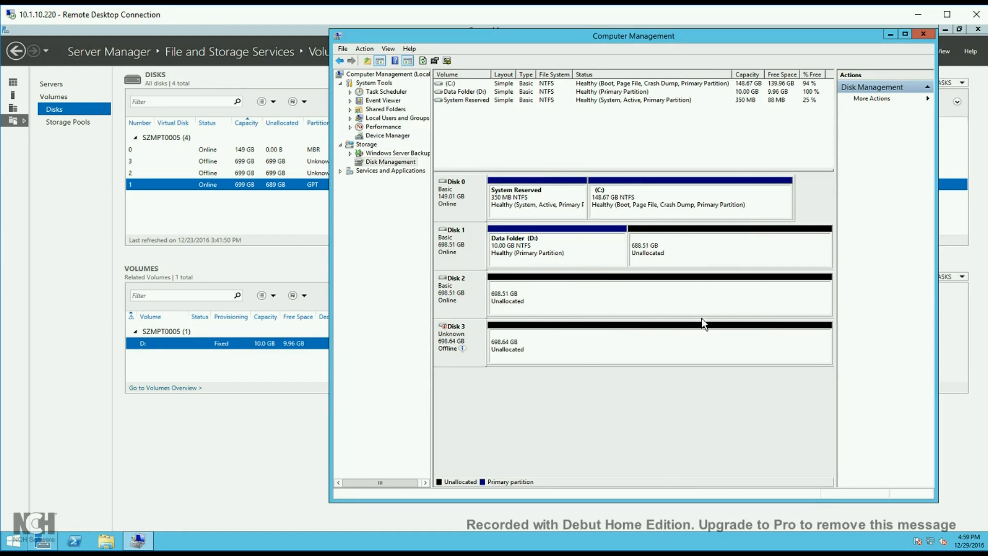
Start a new simple volume of 25000 MB on Disk 2's unallocated space and assign it drive letter S
{"action": "right_click", "coordinate": [520, 304]}
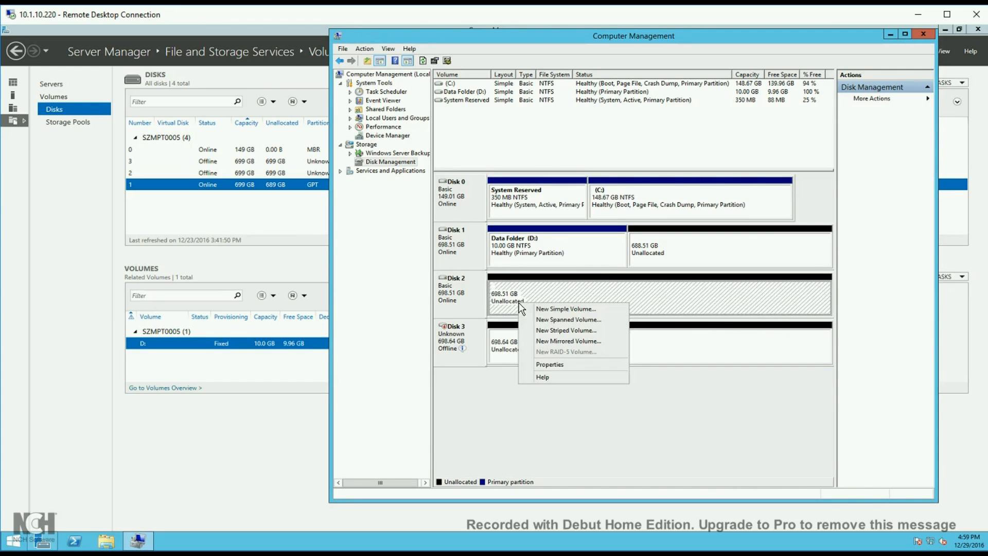
{"action": "left_click", "coordinate": [577, 309]}
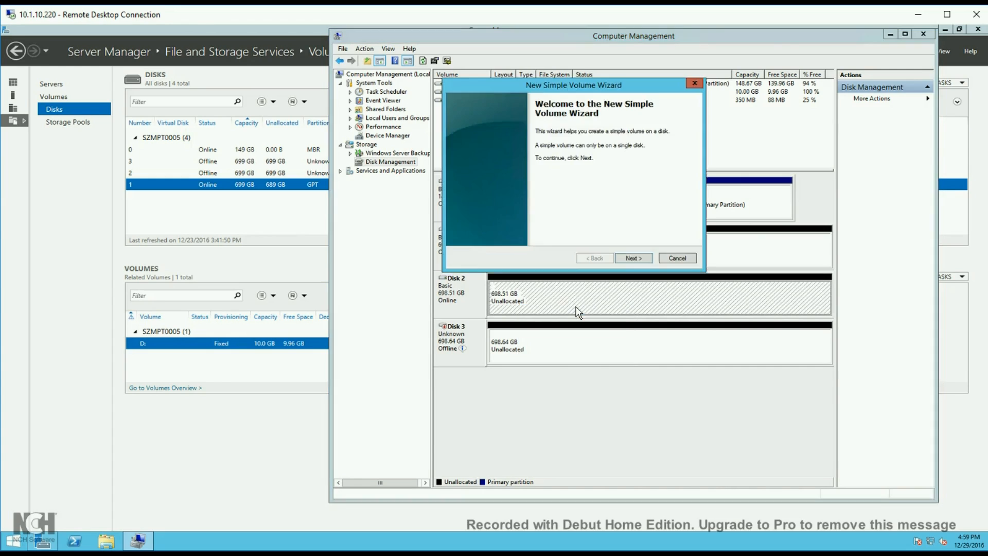
{"action": "left_click", "coordinate": [637, 258]}
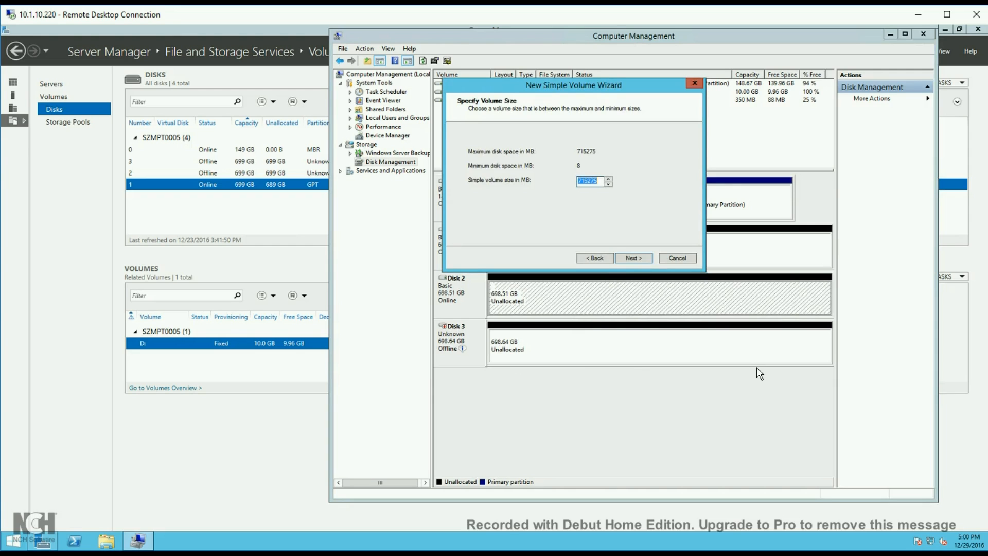
{"action": "type", "text": "25000"}
{"action": "left_click", "coordinate": [642, 261]}
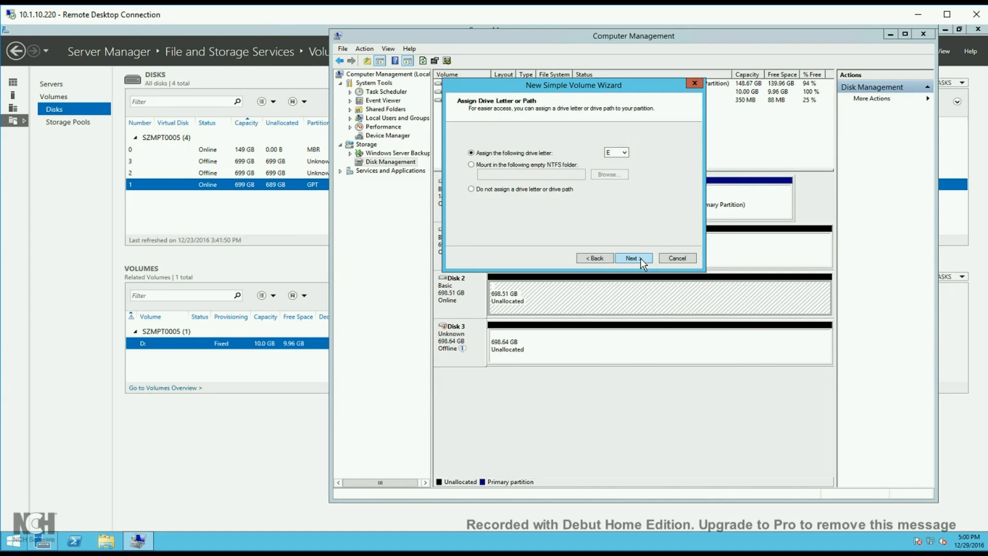
{"action": "left_click", "coordinate": [624, 153]}
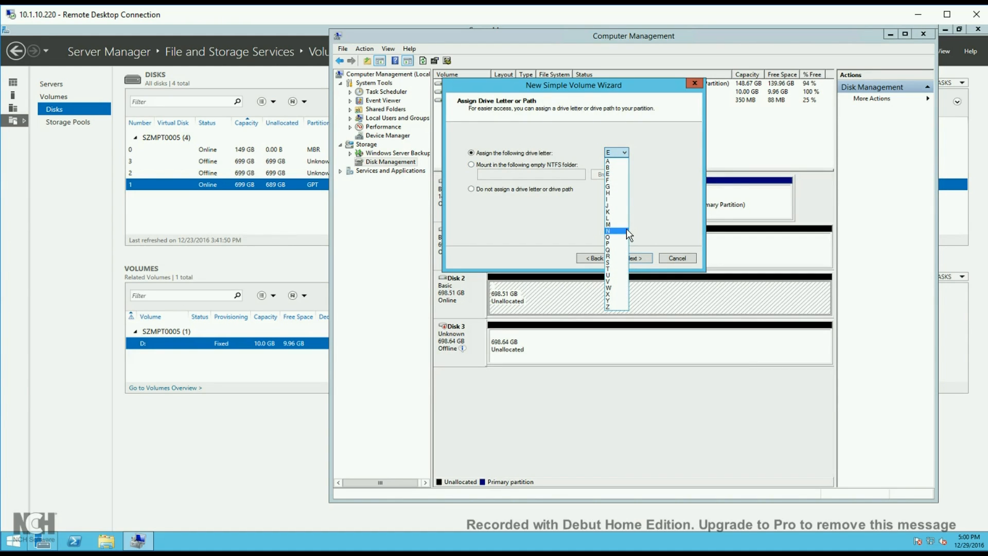
{"action": "left_click", "coordinate": [615, 261]}
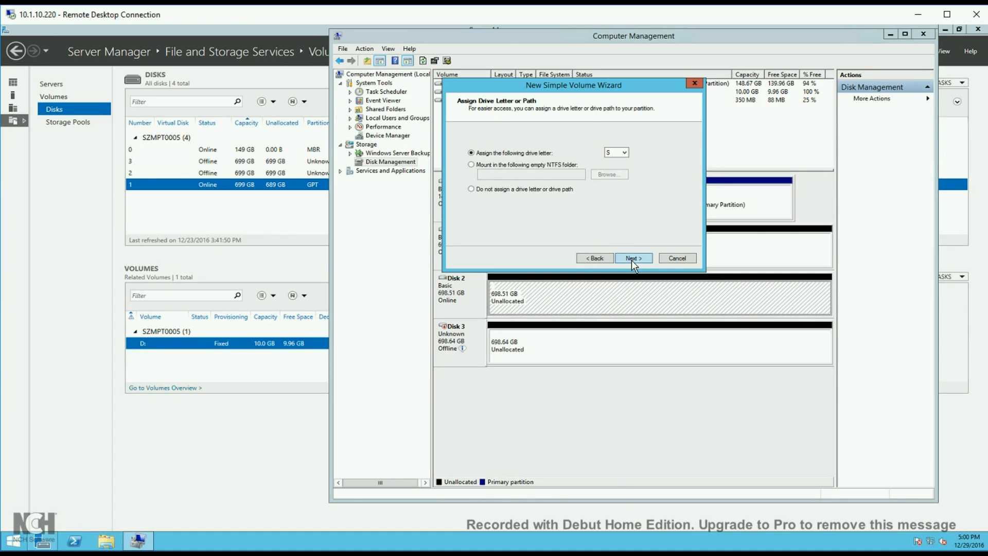
{"action": "left_click", "coordinate": [631, 259]}
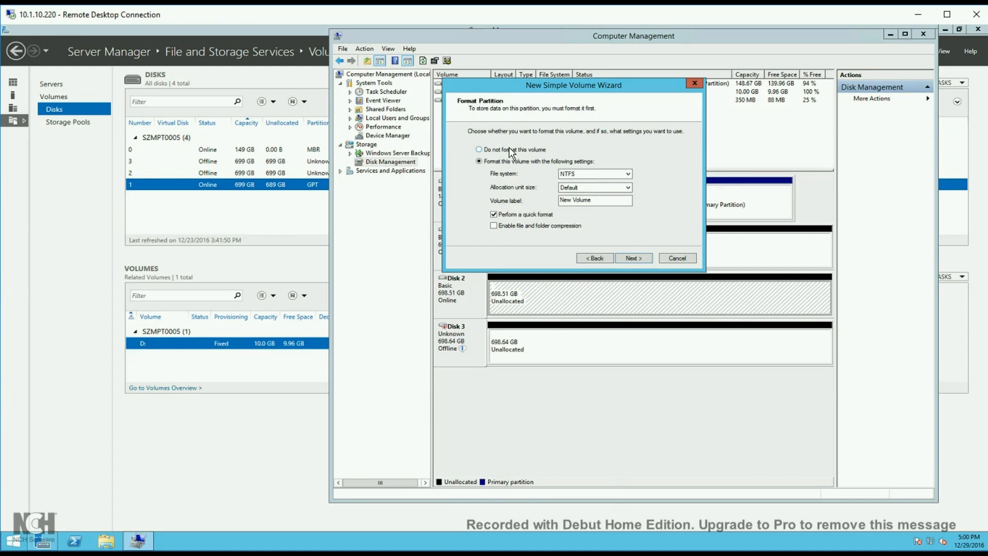
Label the new volume "Scan Folder" with the NTFS file system and finish the wizard
{"action": "left_click_drag", "start_coordinate": [592, 202], "coordinate": [534, 204]}
{"action": "type", "text": "Scan Folder"}
{"action": "left_click", "coordinate": [621, 261]}
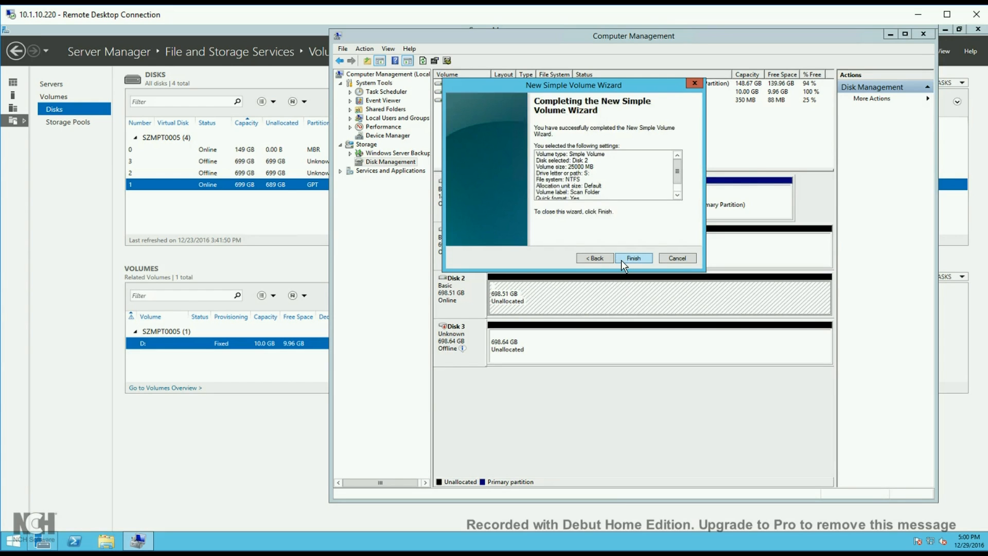
{"action": "left_click", "coordinate": [634, 258]}
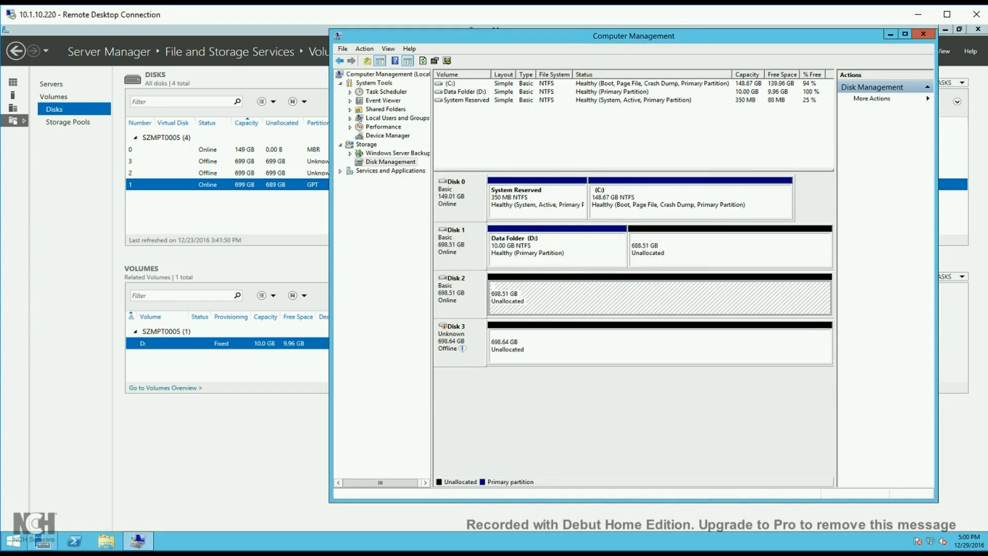
Check the Scan Folder (S:) and Data Folder (D:) drives in File Explorer, and return to Disk Management
{"action": "left_click", "coordinate": [107, 544]}
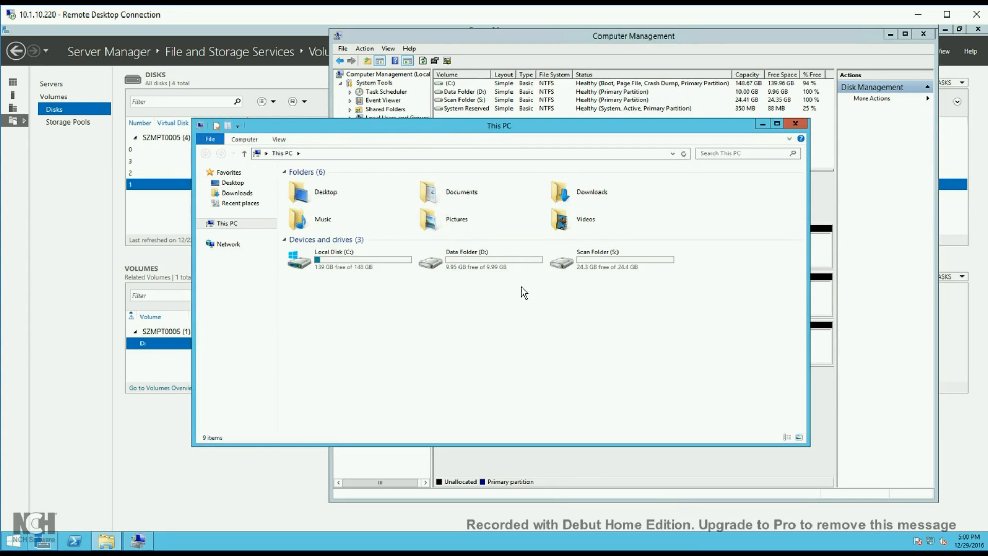
{"action": "left_click", "coordinate": [617, 258]}
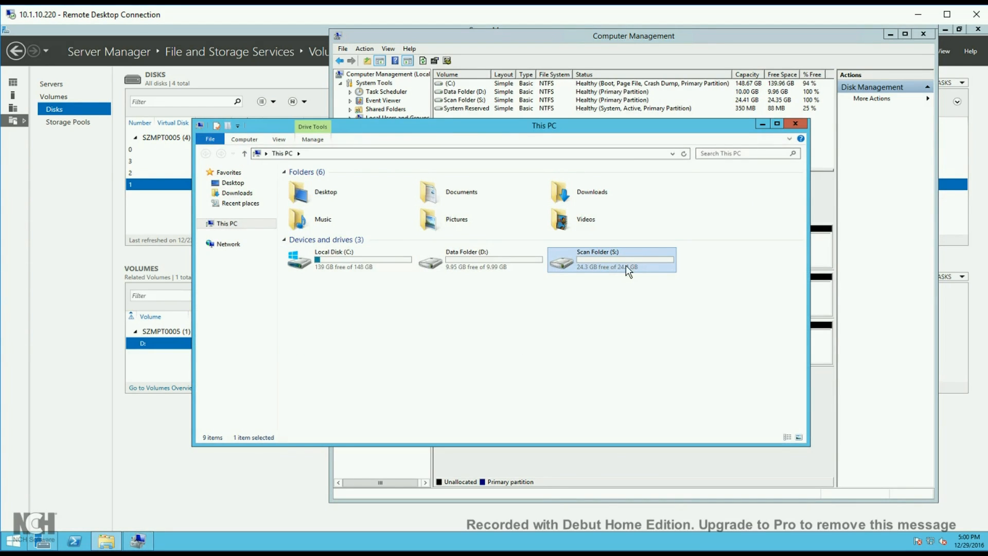
{"action": "left_click", "coordinate": [463, 253]}
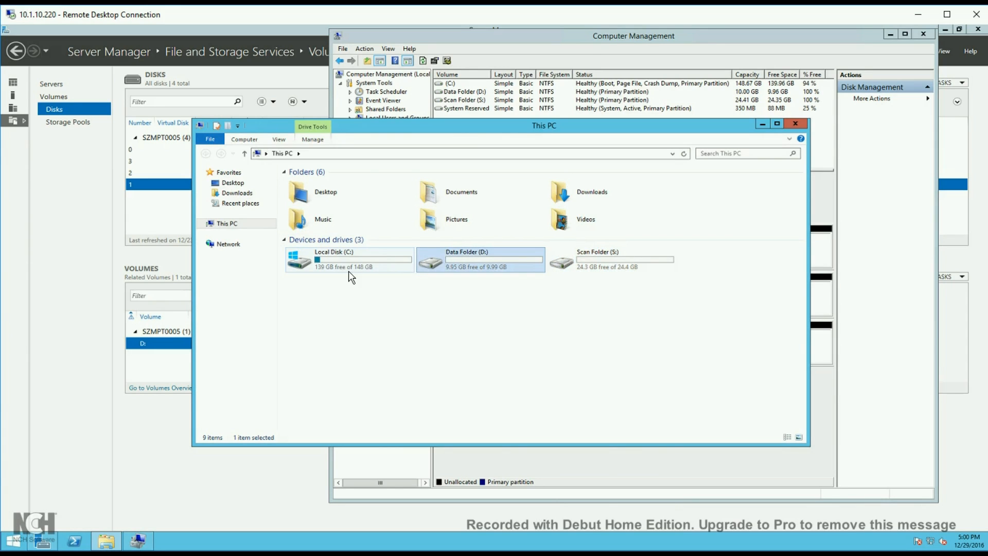
{"action": "left_click", "coordinate": [584, 265]}
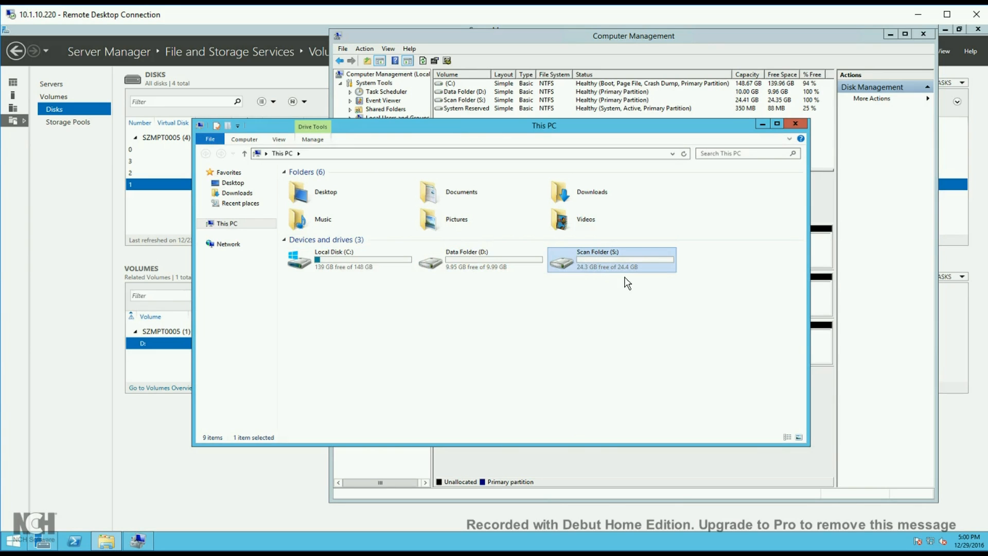
{"action": "left_click", "coordinate": [597, 455]}
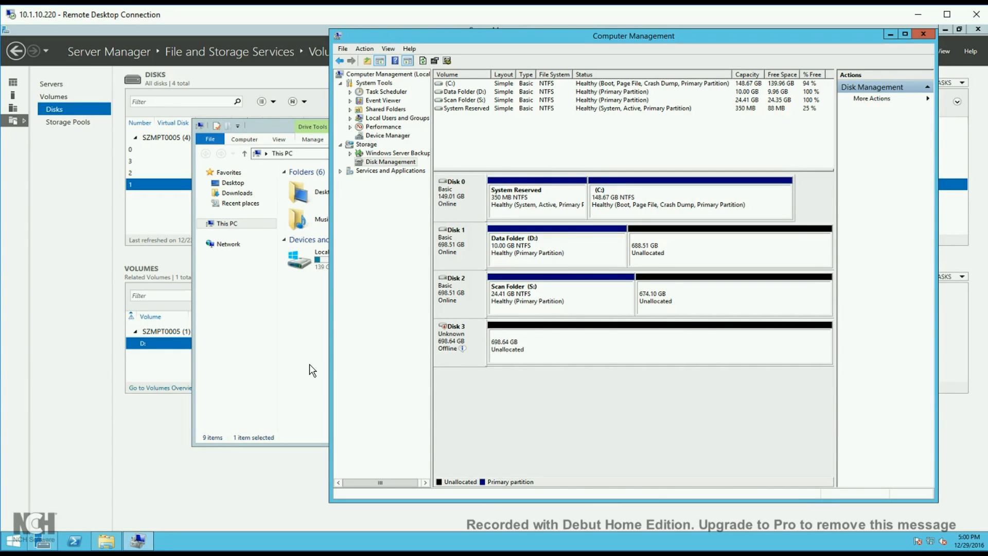
Look inside the Scan Folder (S:) drive in File Explorer, and examine its capacity and file system in its properties
{"action": "left_click", "coordinate": [294, 356]}
{"action": "left_click", "coordinate": [576, 261]}
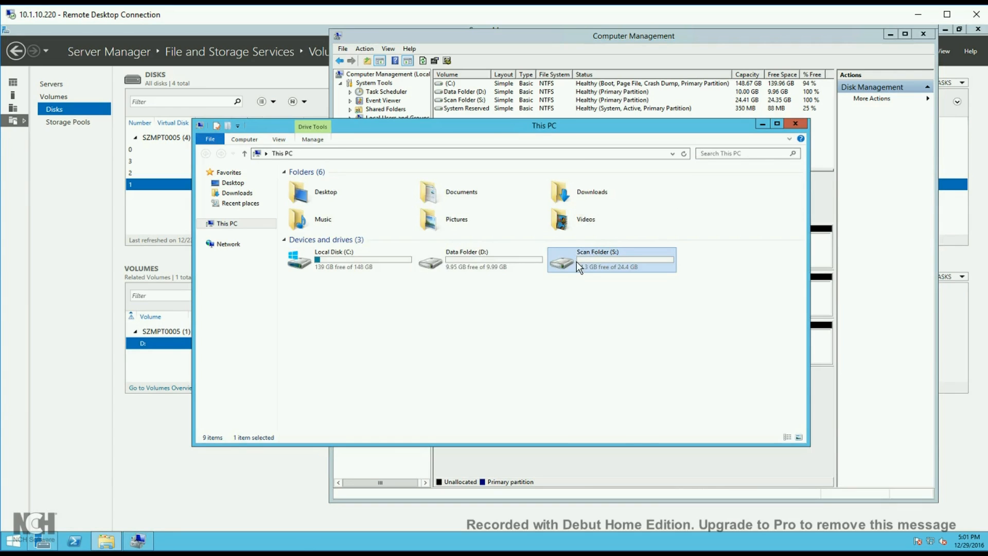
{"action": "double_click", "coordinate": [576, 261]}
{"action": "left_click", "coordinate": [206, 154]}
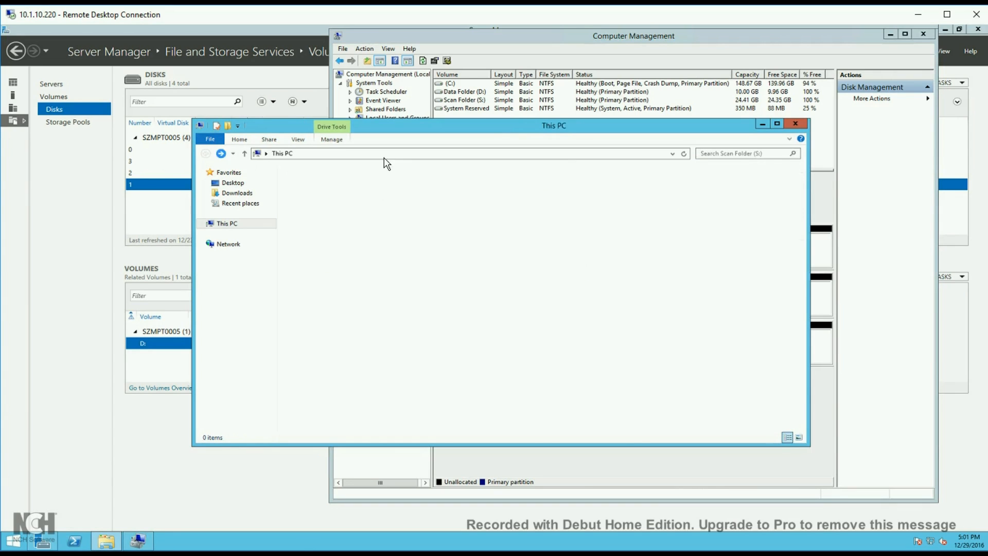
{"action": "right_click", "coordinate": [638, 263]}
{"action": "left_click", "coordinate": [651, 411]}
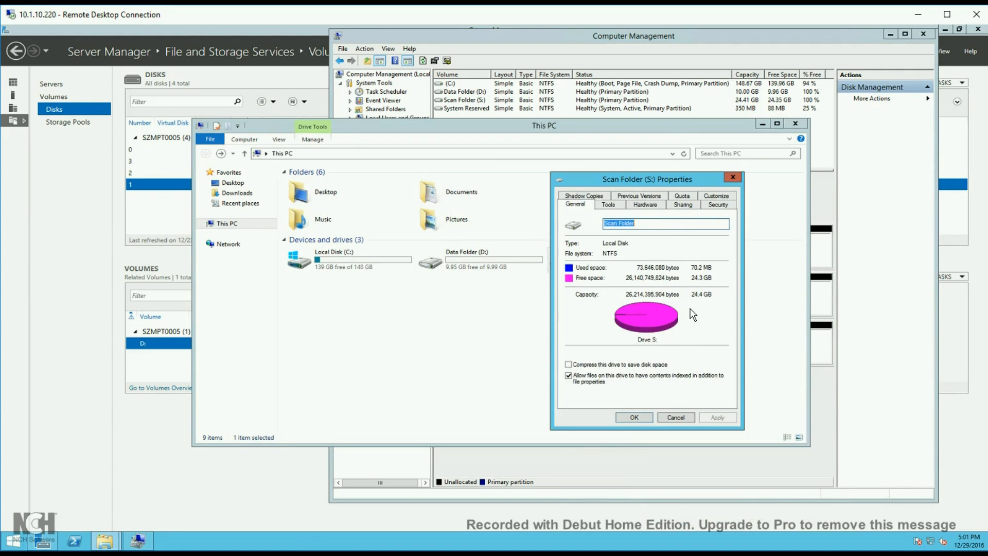
{"action": "left_click", "coordinate": [672, 416]}
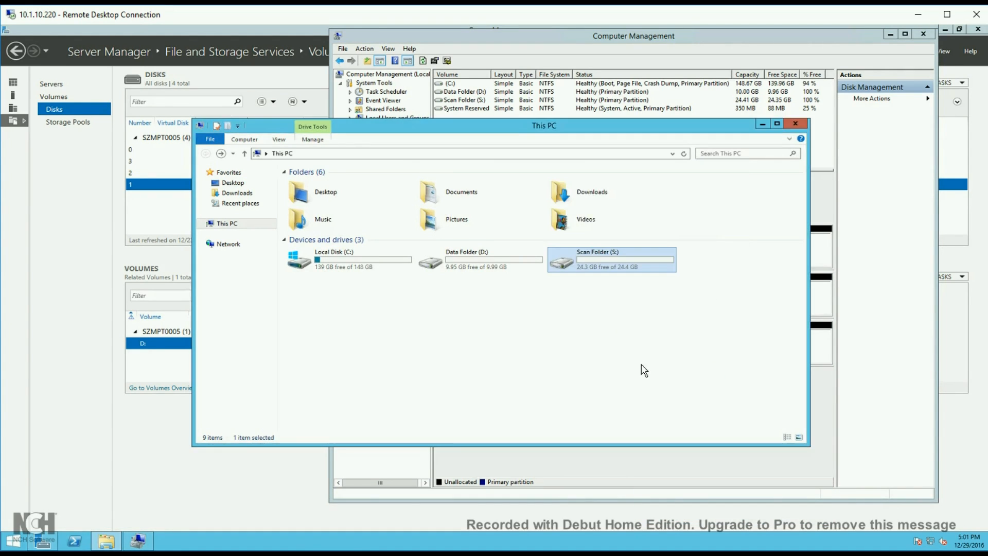